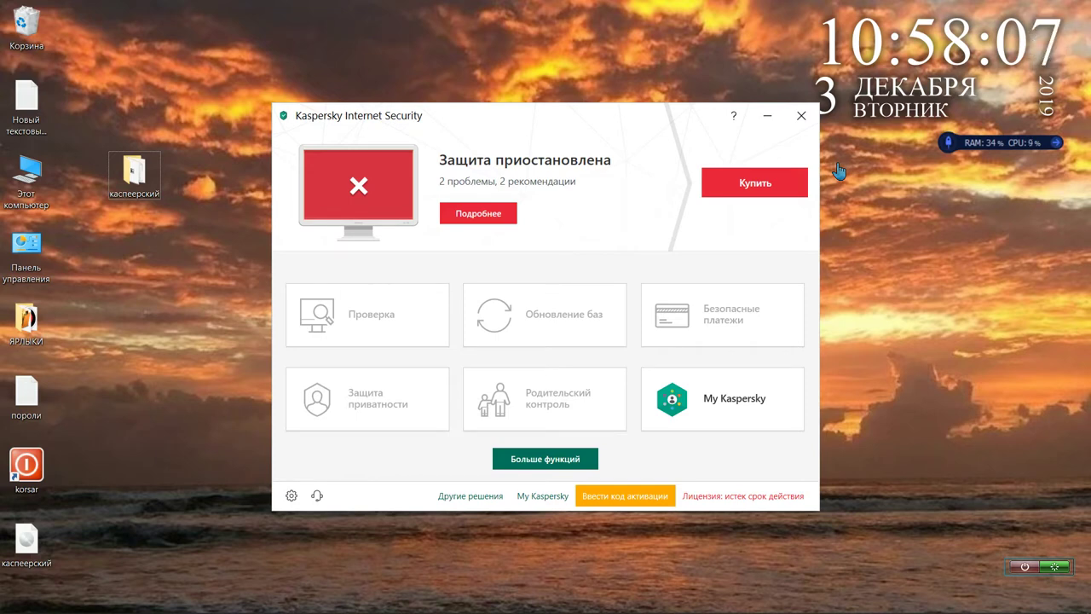
Check the license details in Kaspersky Internet Security and return to the main screen
{"action": "left_click", "coordinate": [765, 503]}
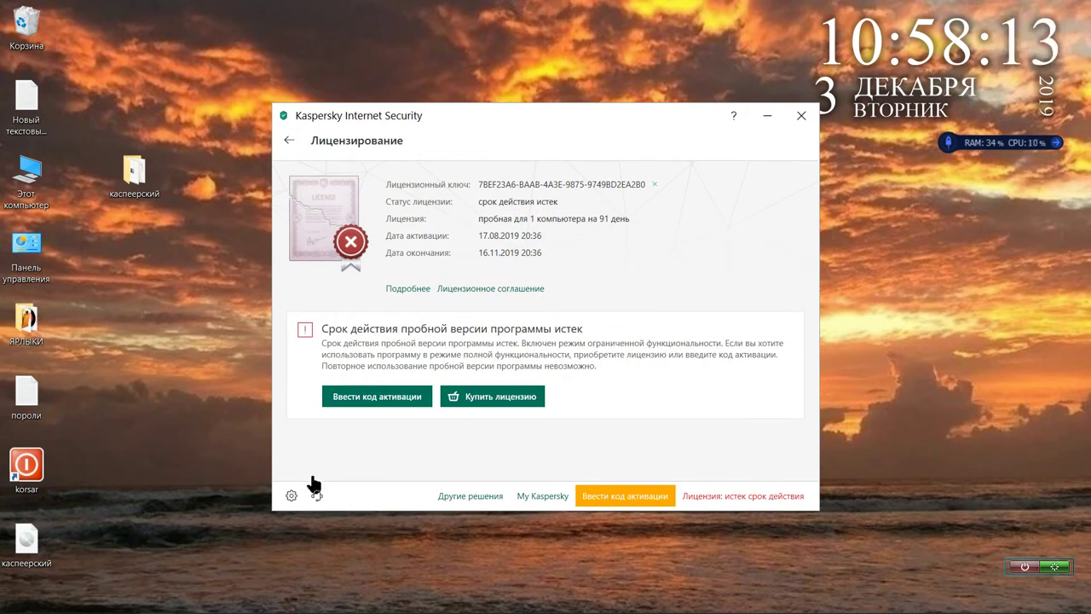
{"action": "left_click", "coordinate": [289, 140]}
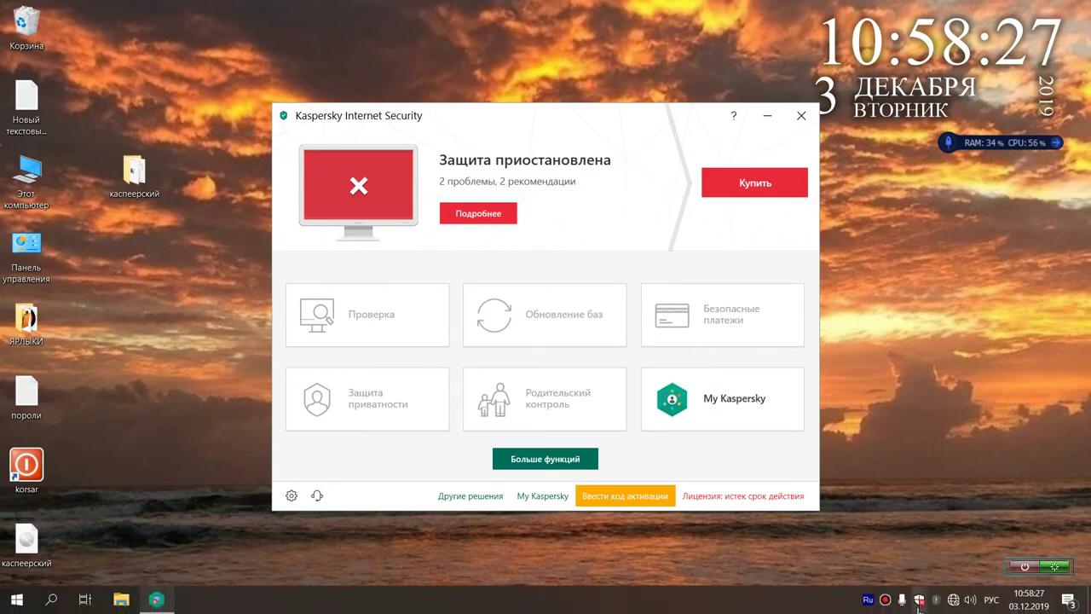
Switch off protection in Kaspersky Internet Security's general settings, close its window and exit the background program
{"action": "right_click", "coordinate": [935, 604]}
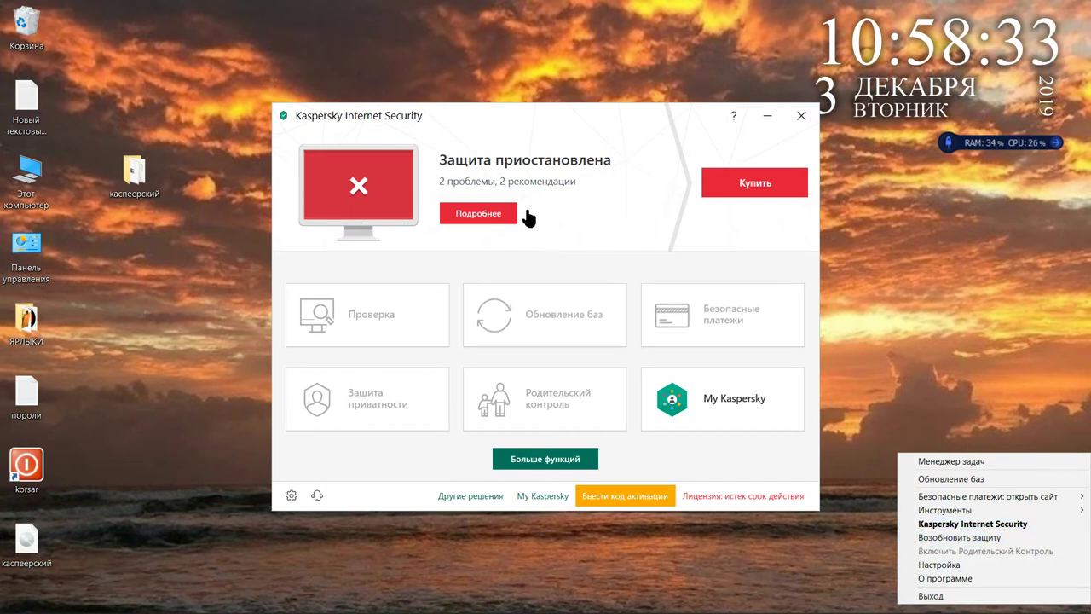
{"action": "left_click", "coordinate": [294, 504]}
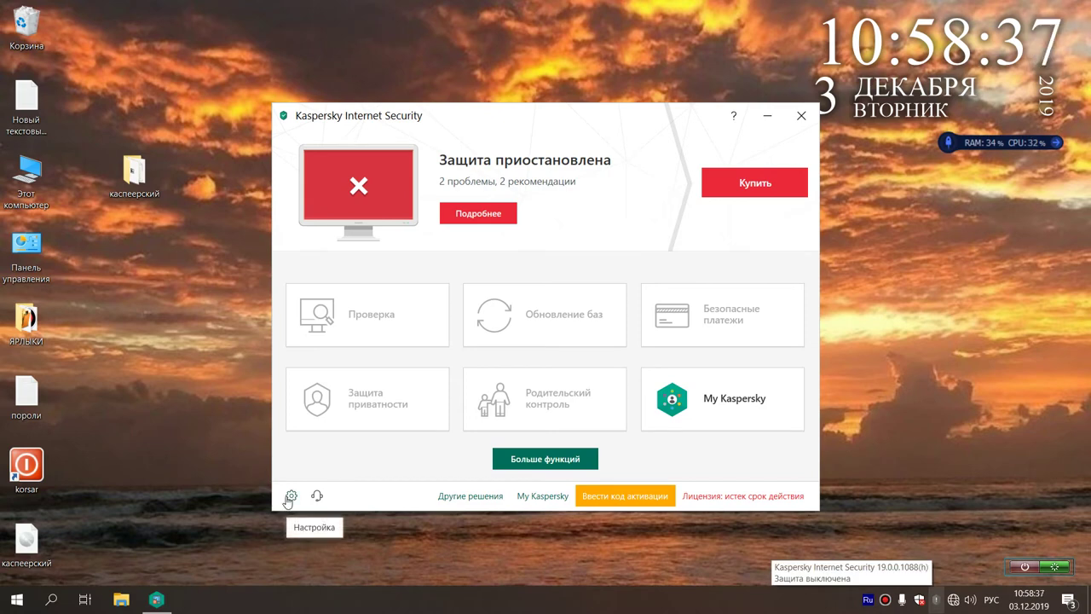
{"action": "left_click", "coordinate": [290, 498]}
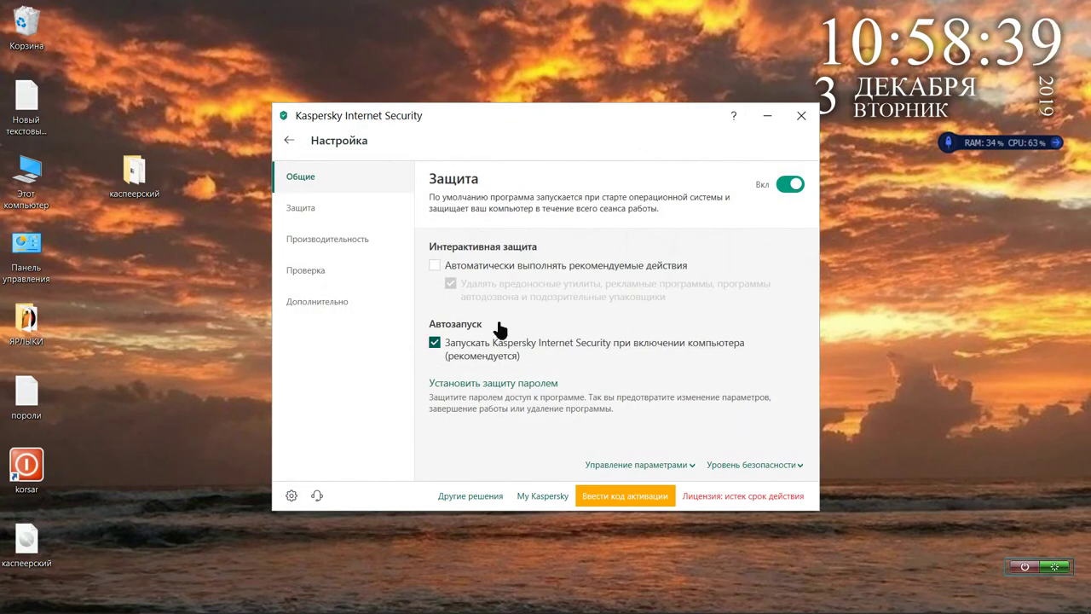
{"action": "left_click", "coordinate": [780, 187]}
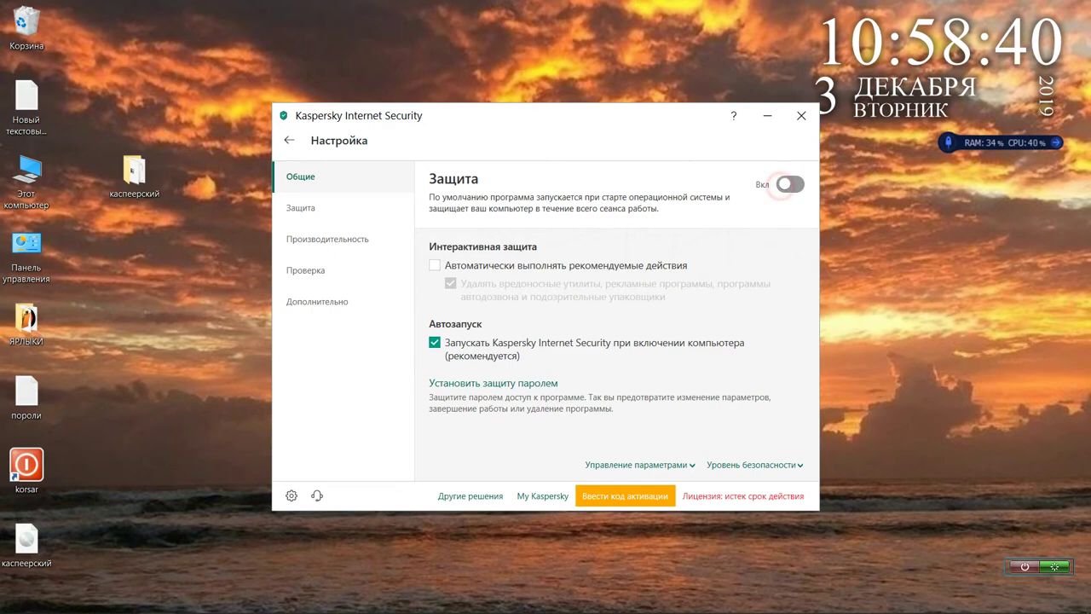
{"action": "left_click", "coordinate": [801, 116]}
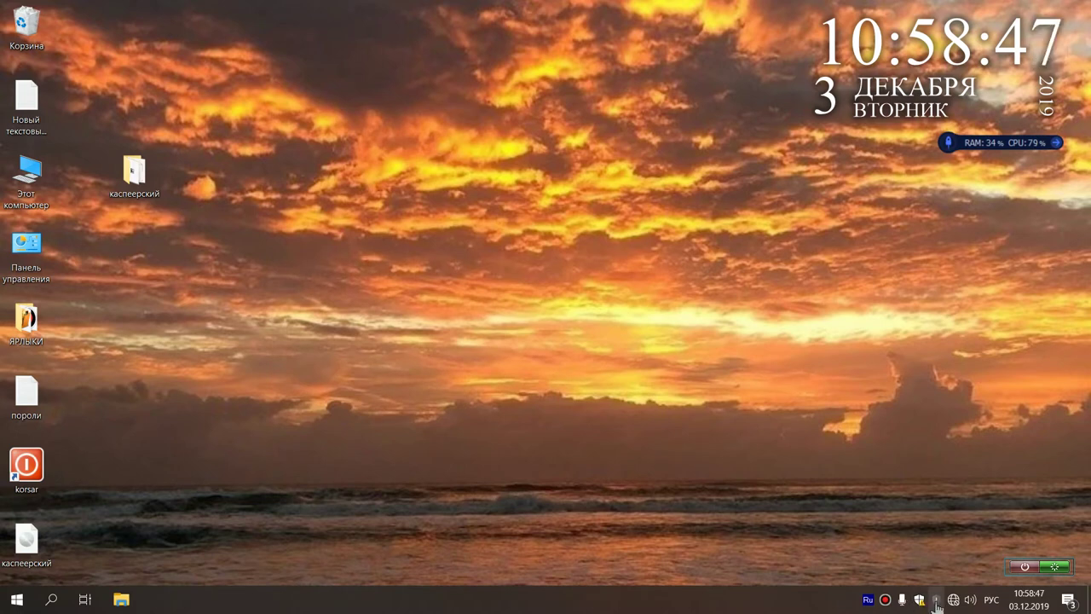
{"action": "right_click", "coordinate": [936, 602]}
{"action": "left_click", "coordinate": [931, 593]}
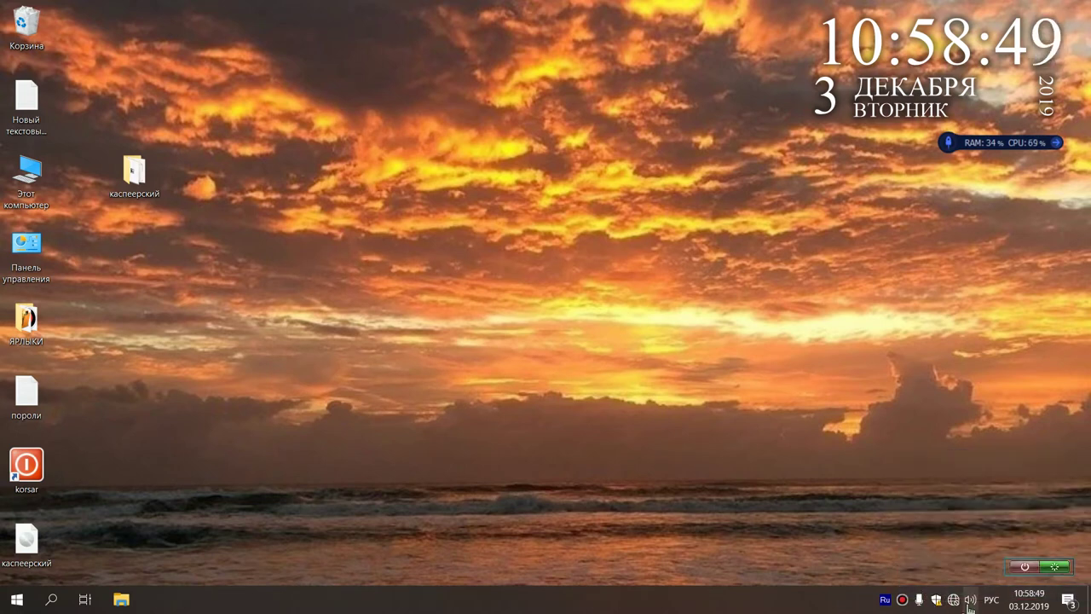
Display the Windows Security page under Update & Security in Windows Settings
{"action": "left_click", "coordinate": [1068, 600]}
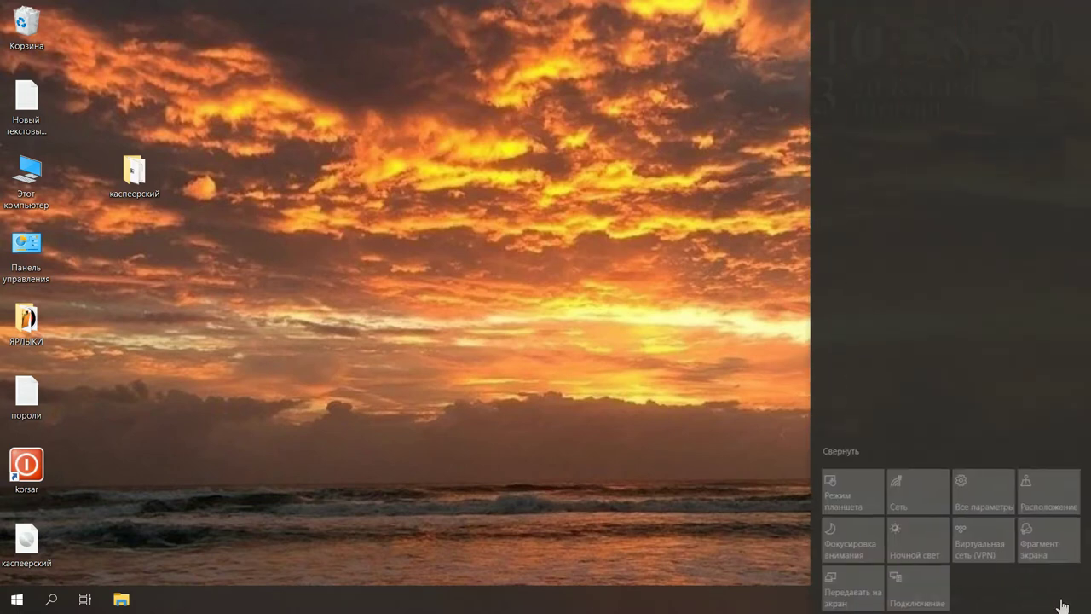
{"action": "left_click", "coordinate": [984, 503]}
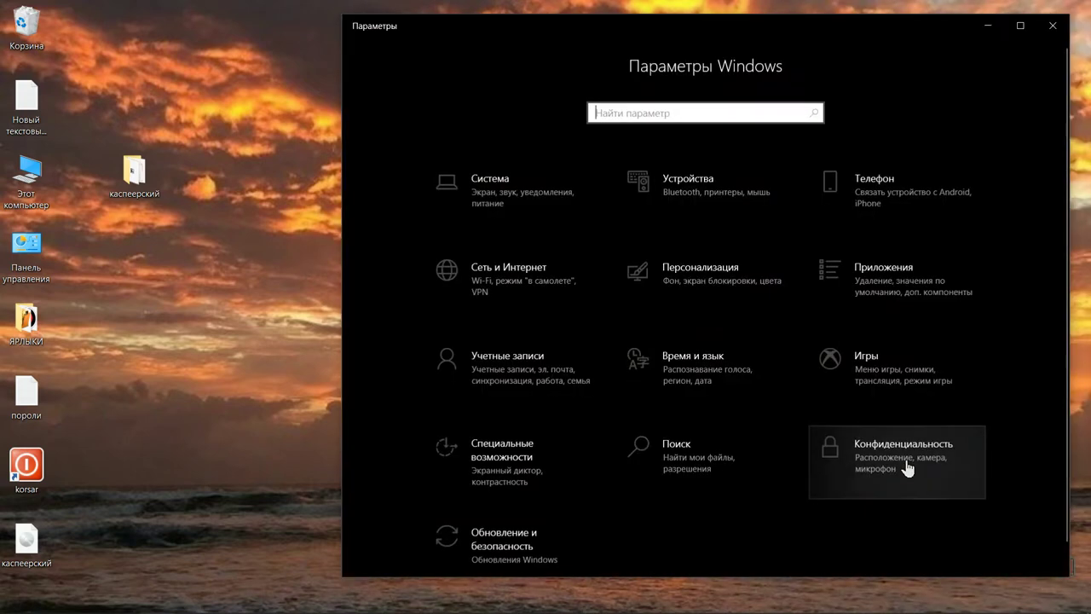
{"action": "scroll", "coordinate": [554, 431], "scroll_direction": "down", "scroll_amount": 1}
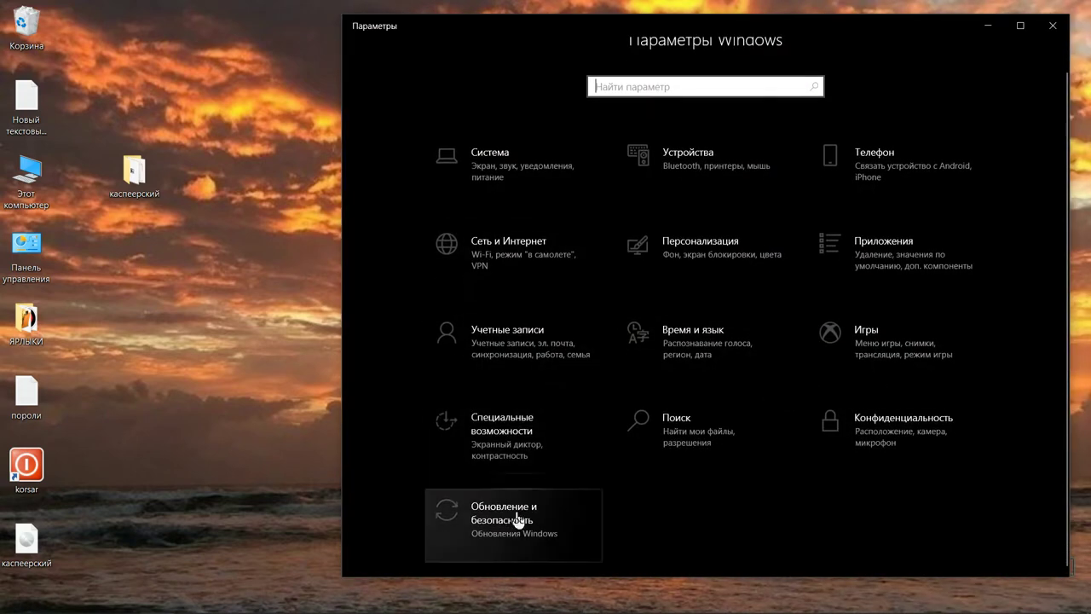
{"action": "left_click", "coordinate": [521, 529]}
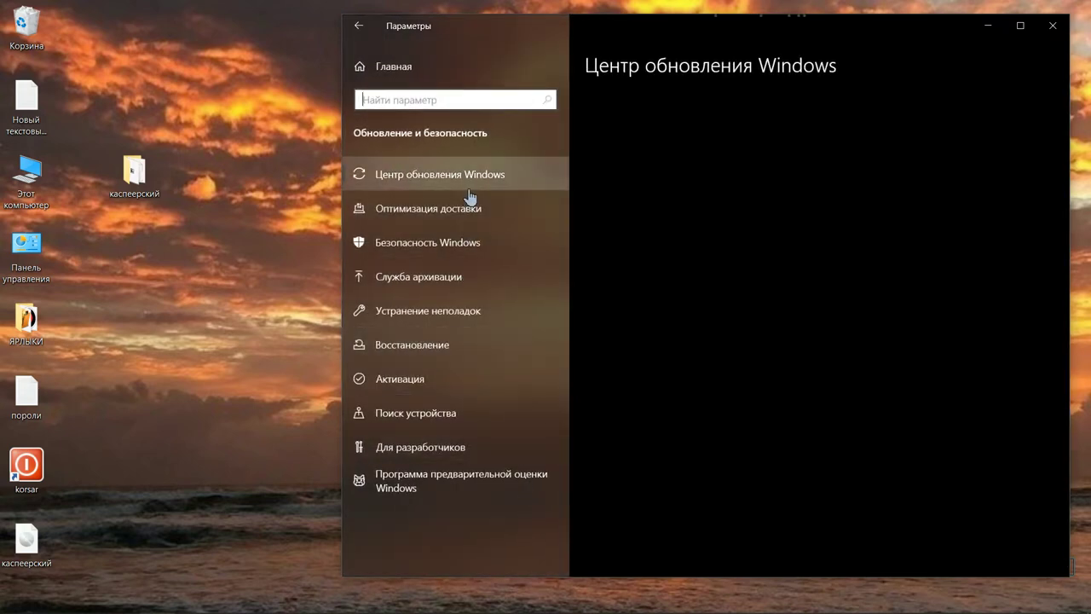
{"action": "left_click", "coordinate": [469, 244]}
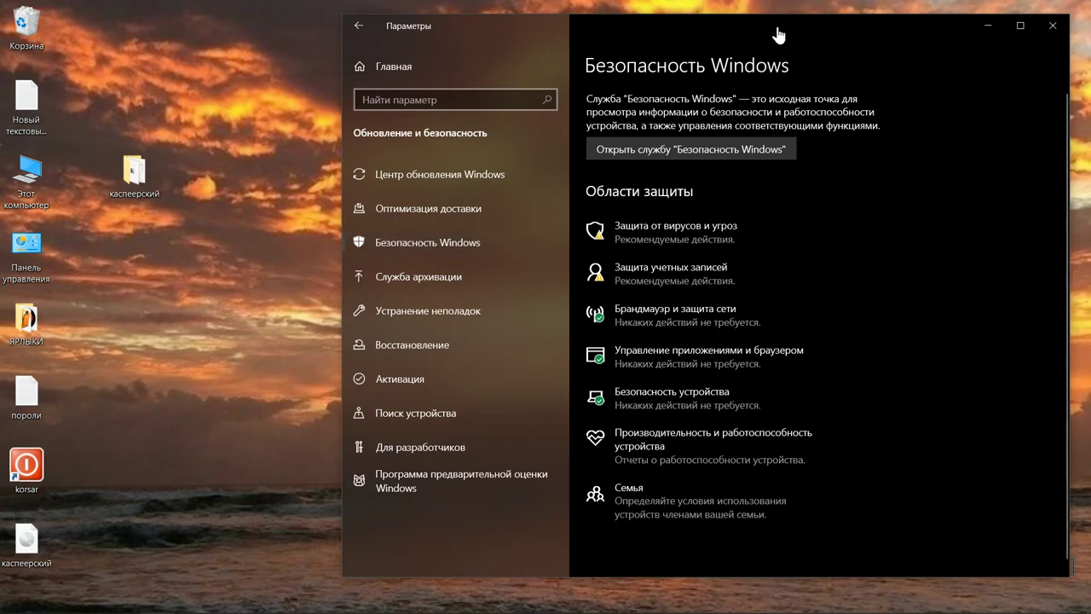
{"action": "left_click_drag", "start_coordinate": [777, 35], "coordinate": [601, 34]}
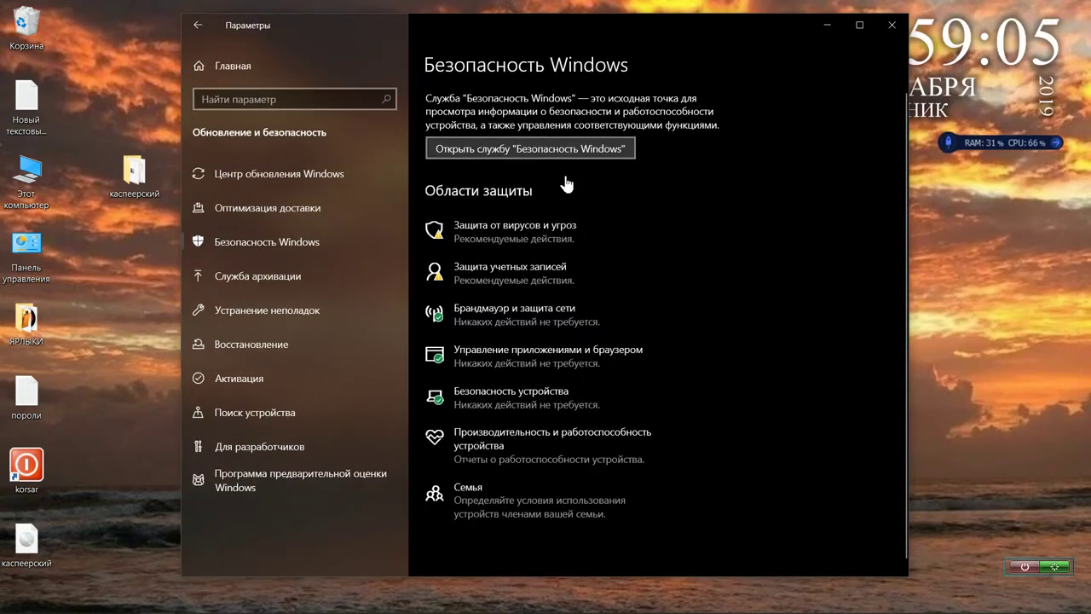
Check the virus and threat protection status in Windows Security, and close both the security and settings windows
{"action": "left_click", "coordinate": [536, 224]}
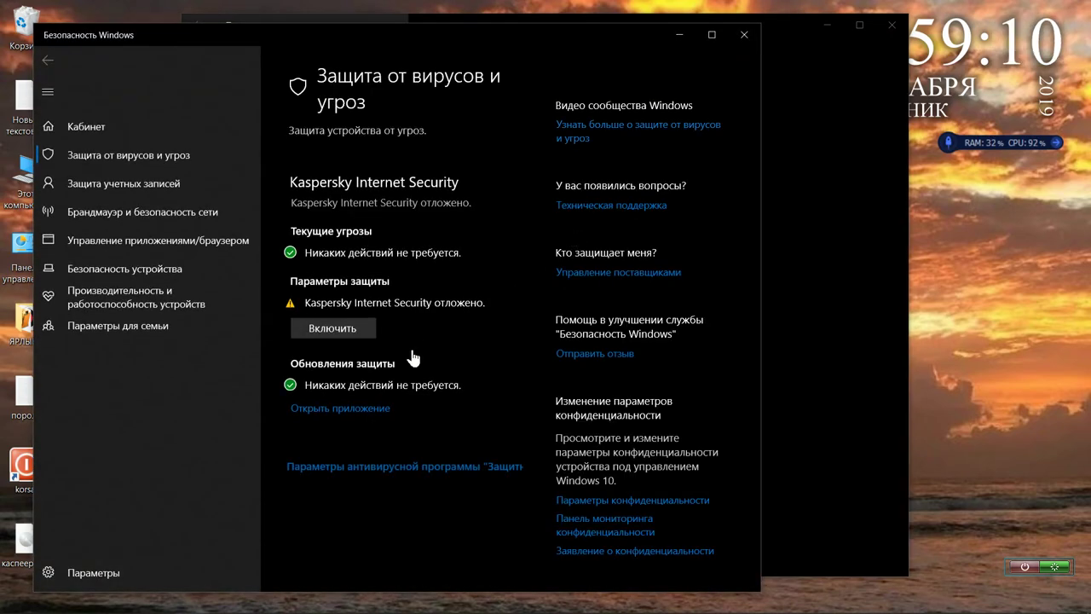
{"action": "left_click", "coordinate": [156, 184]}
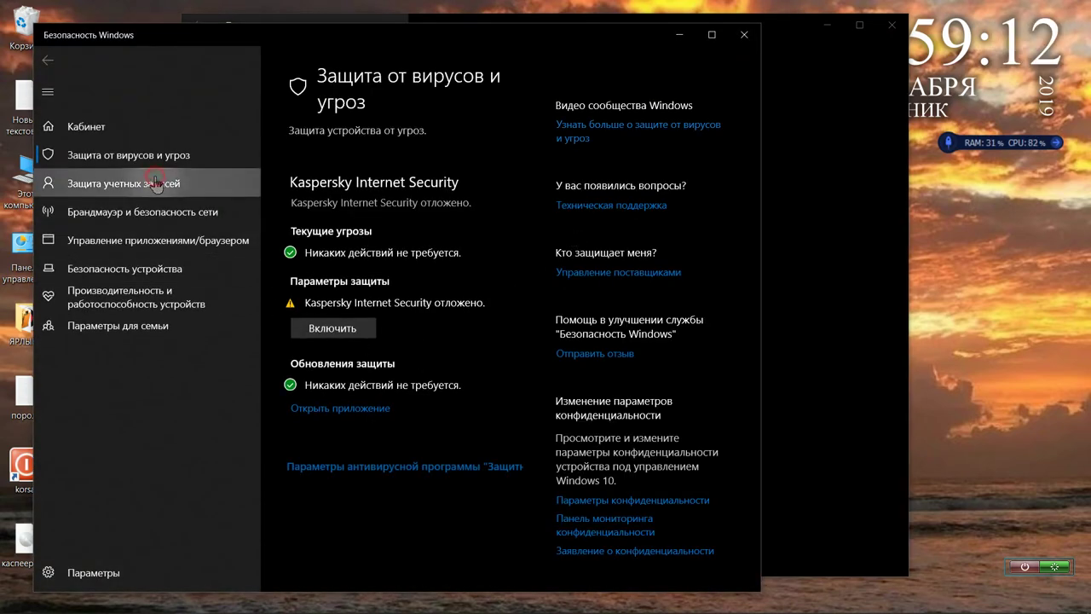
{"action": "left_click", "coordinate": [156, 166]}
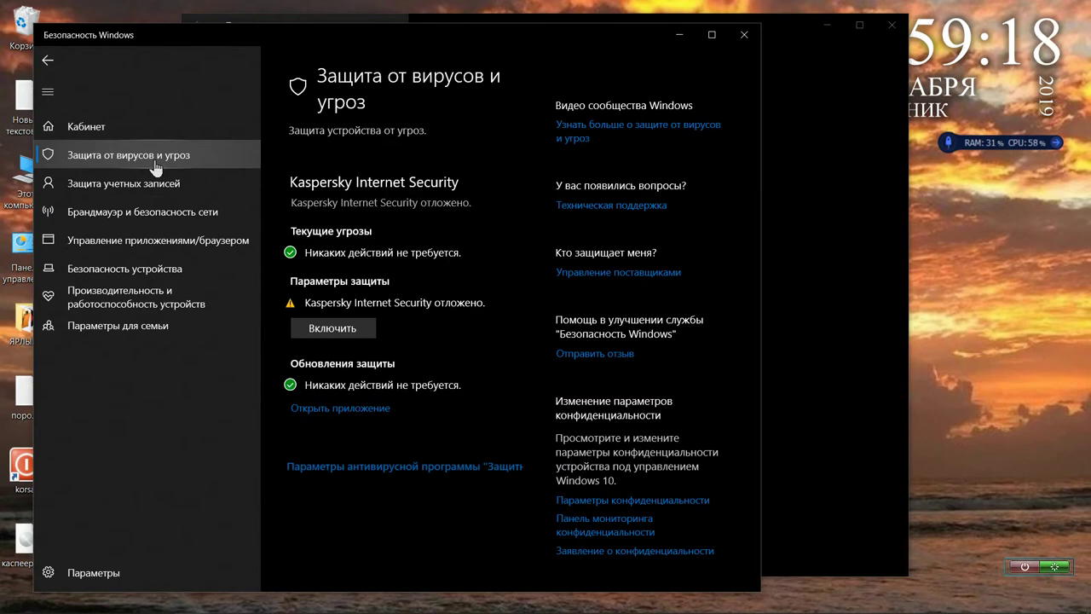
{"action": "left_click", "coordinate": [744, 35]}
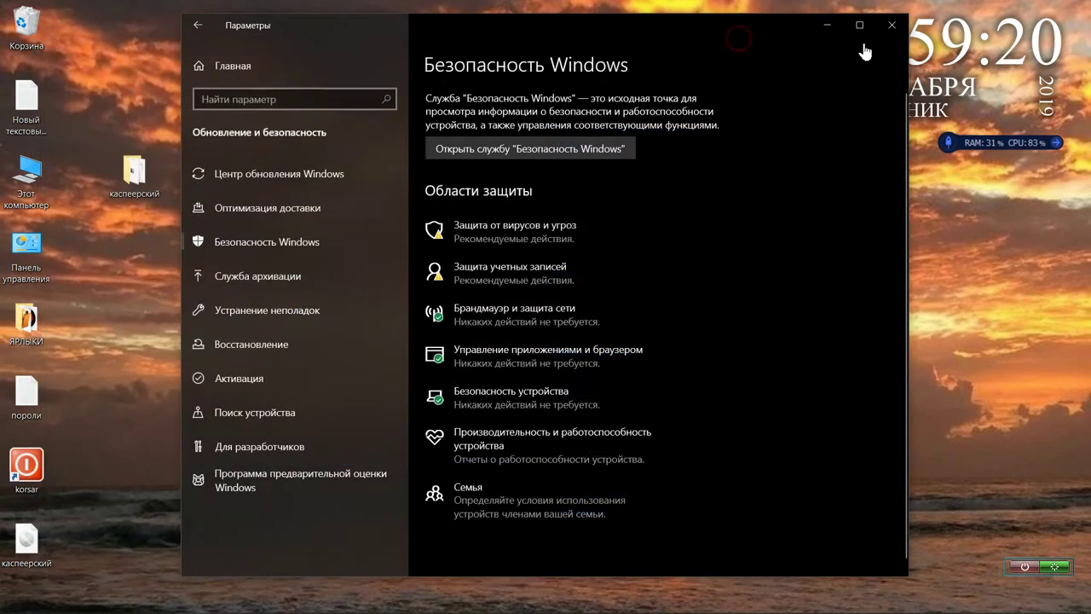
{"action": "left_click", "coordinate": [893, 25]}
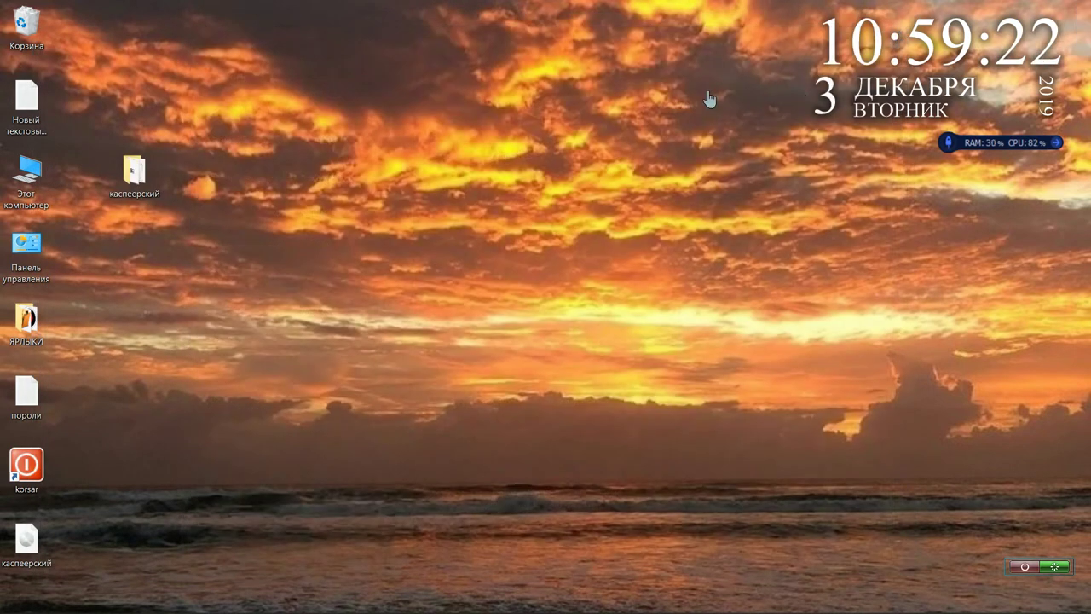
Run KRT CLUB 3.1.0.29 ATB Final as administrator from the KRTCLUB3.1.0.29ATBFinal subfolder of the desktop folder каспеерский
{"action": "double_click", "coordinate": [135, 177]}
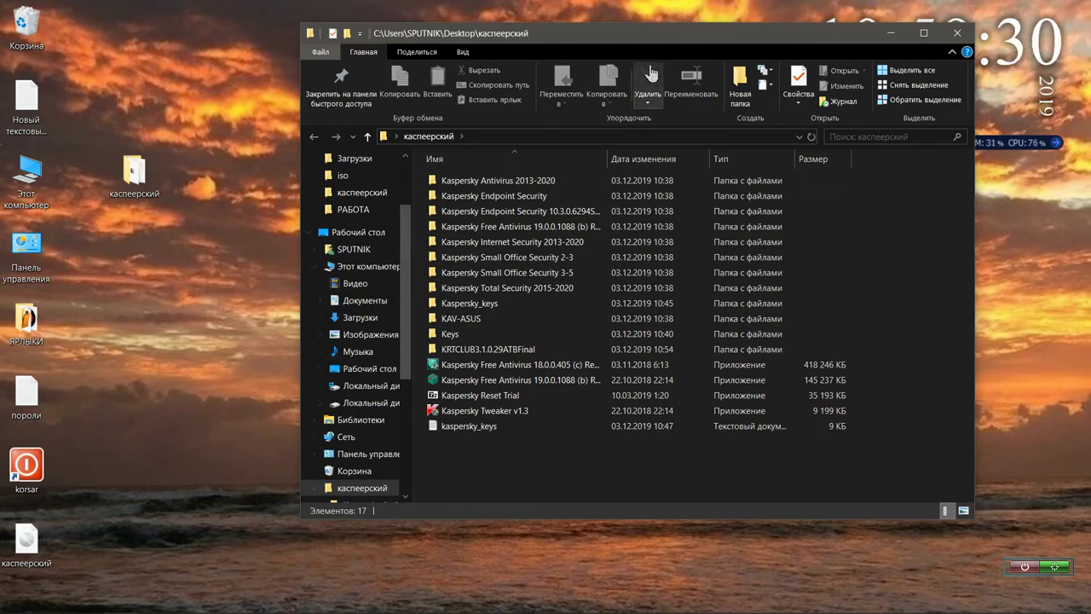
{"action": "left_click_drag", "start_coordinate": [665, 40], "coordinate": [614, 45]}
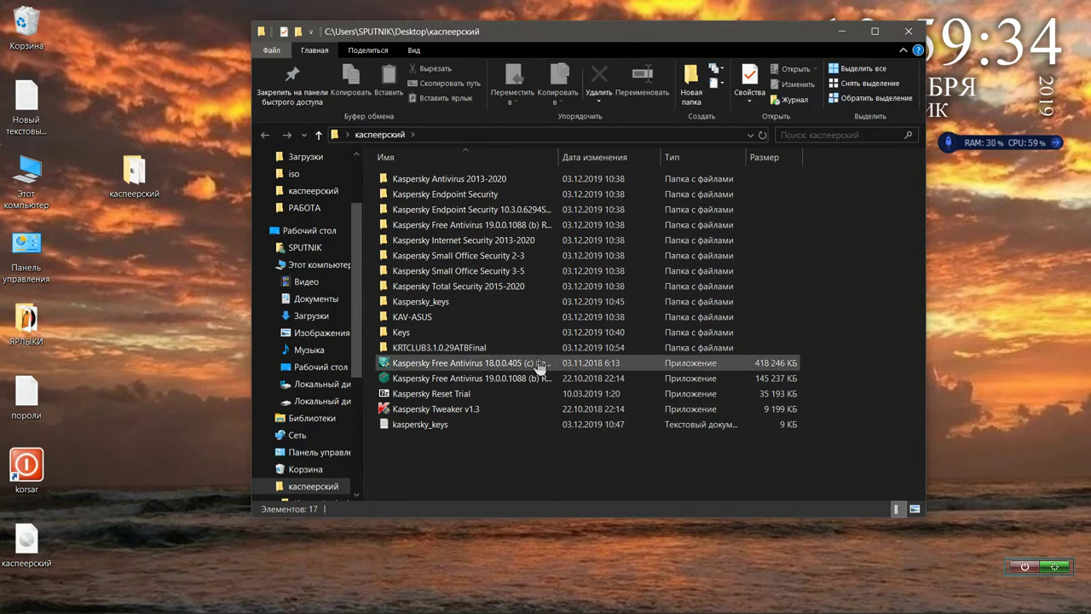
{"action": "double_click", "coordinate": [492, 348]}
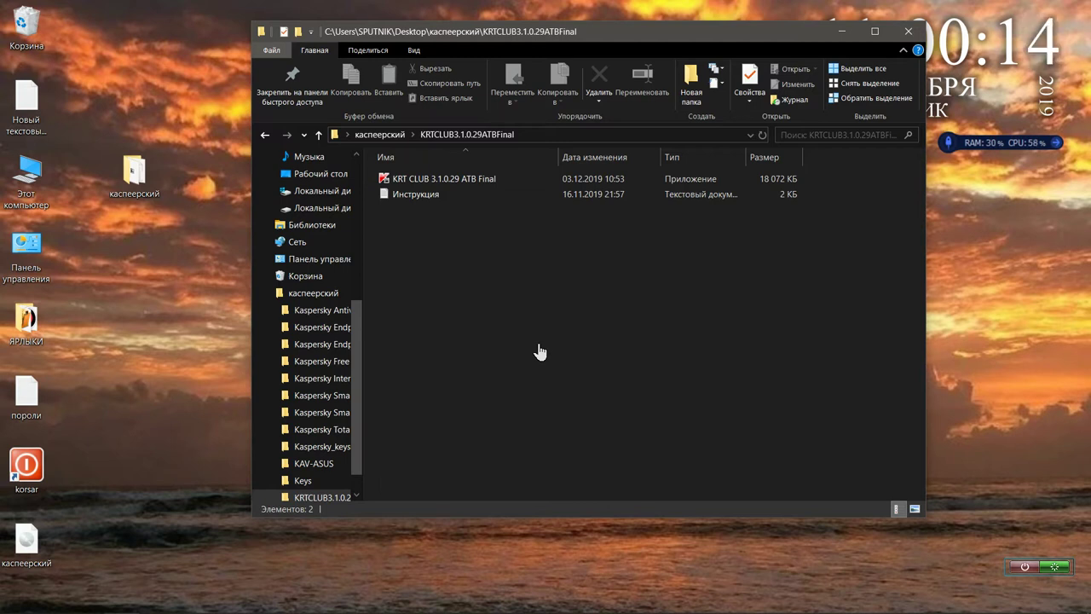
{"action": "left_click", "coordinate": [459, 186]}
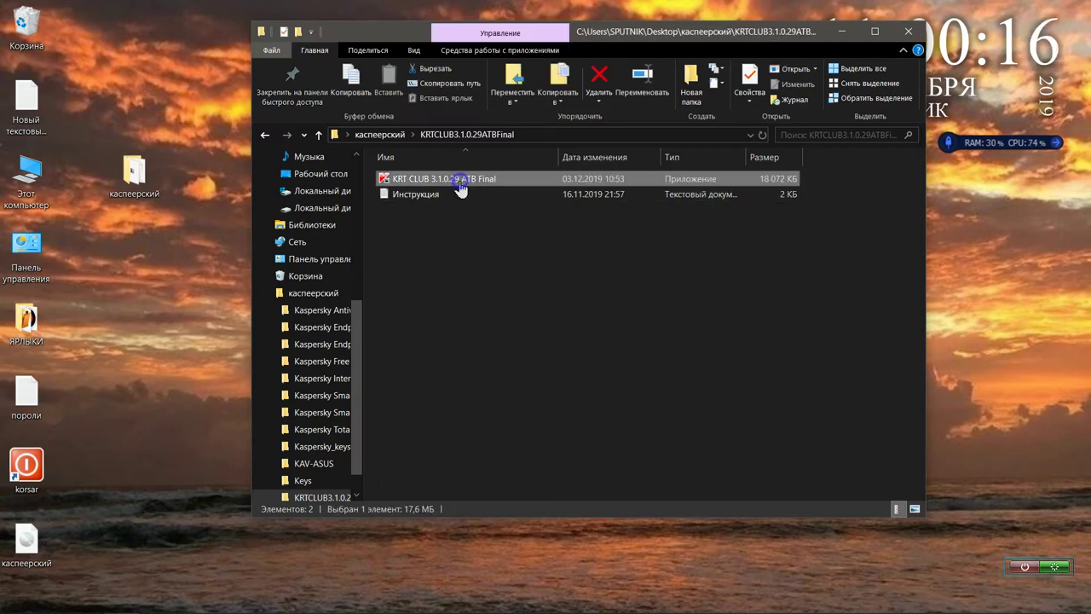
{"action": "right_click", "coordinate": [458, 187]}
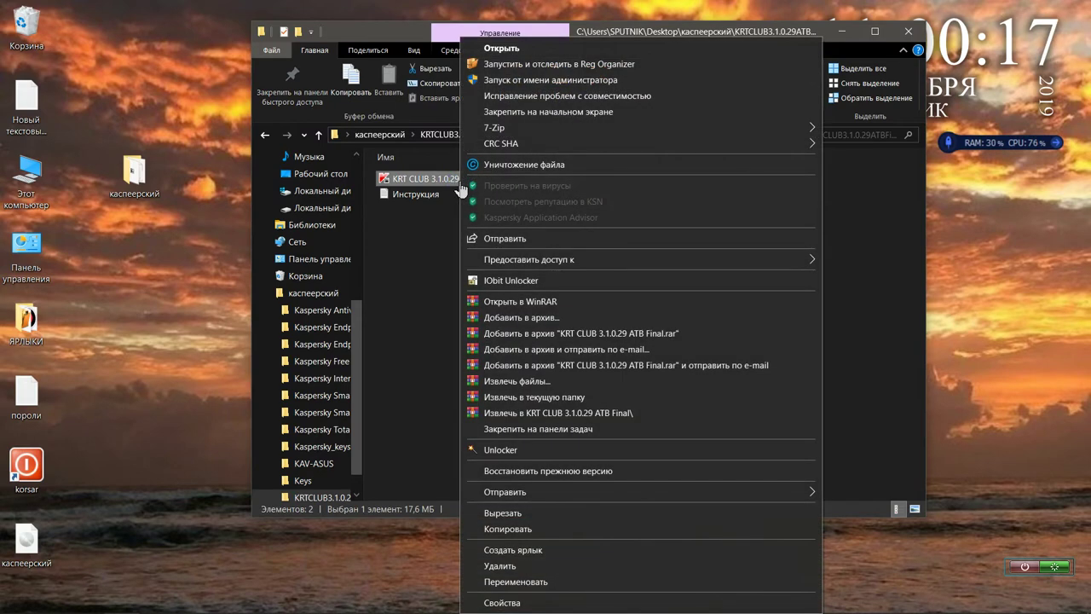
{"action": "left_click", "coordinate": [503, 81]}
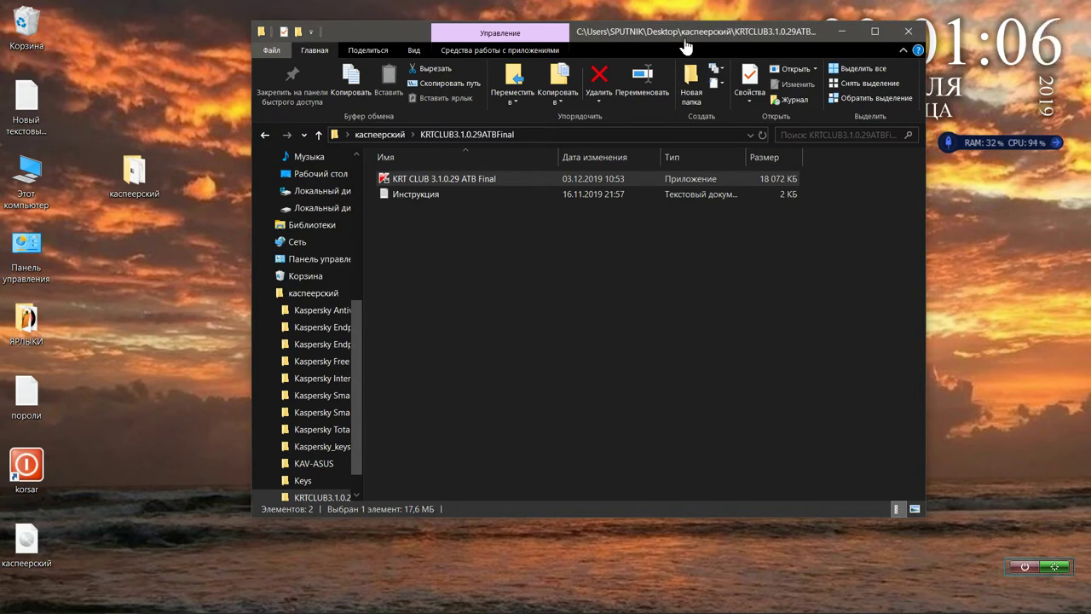
Close the File Explorer window and reposition the KRT CLUB window higher on the desktop
{"action": "left_click_drag", "start_coordinate": [685, 36], "coordinate": [628, 156]}
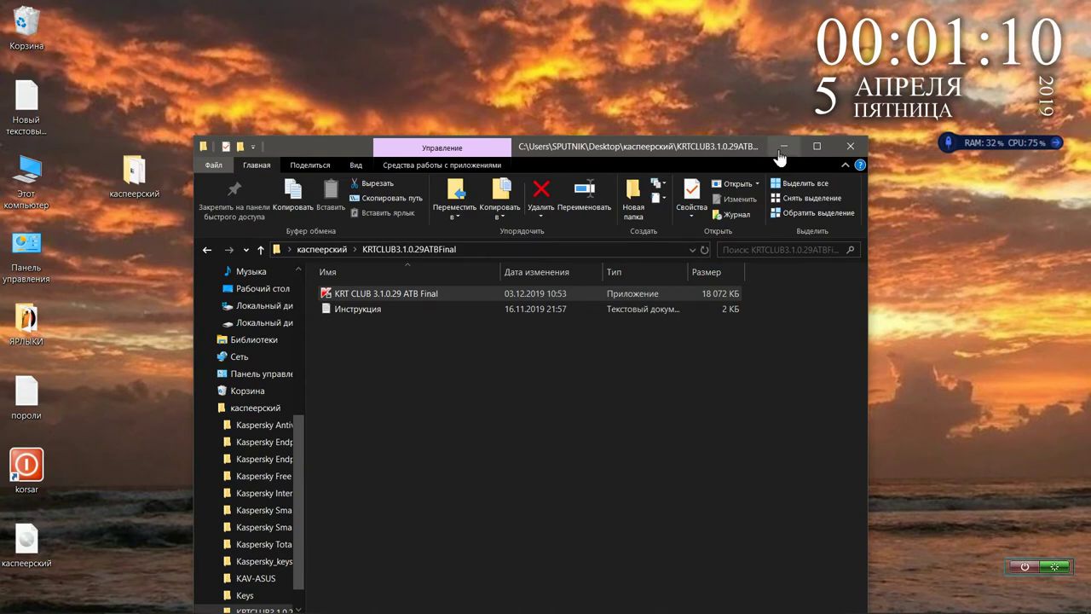
{"action": "left_click", "coordinate": [852, 147]}
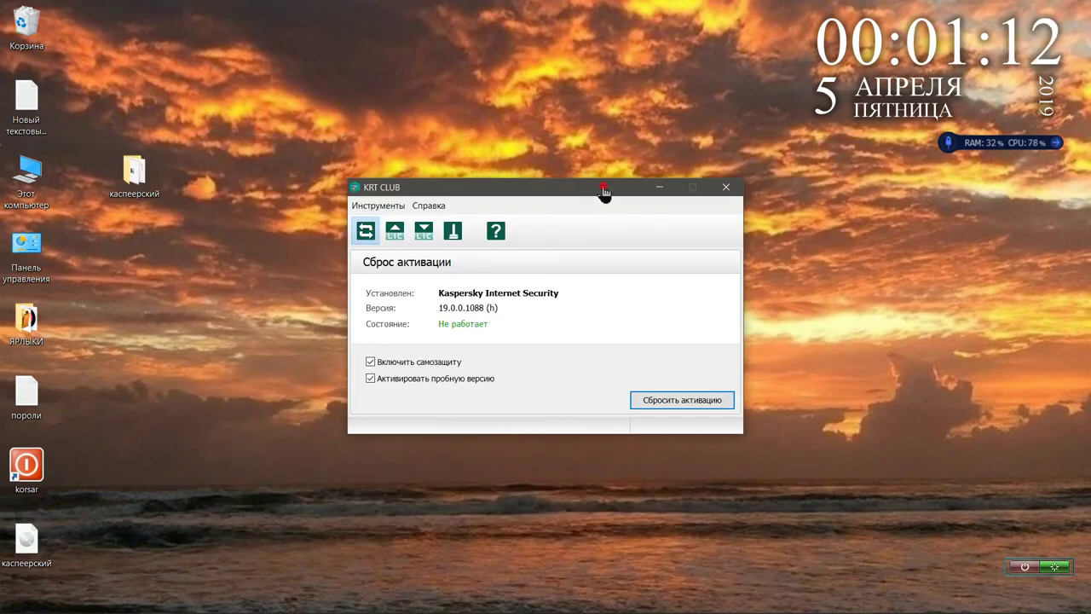
{"action": "left_click_drag", "start_coordinate": [602, 185], "coordinate": [581, 73]}
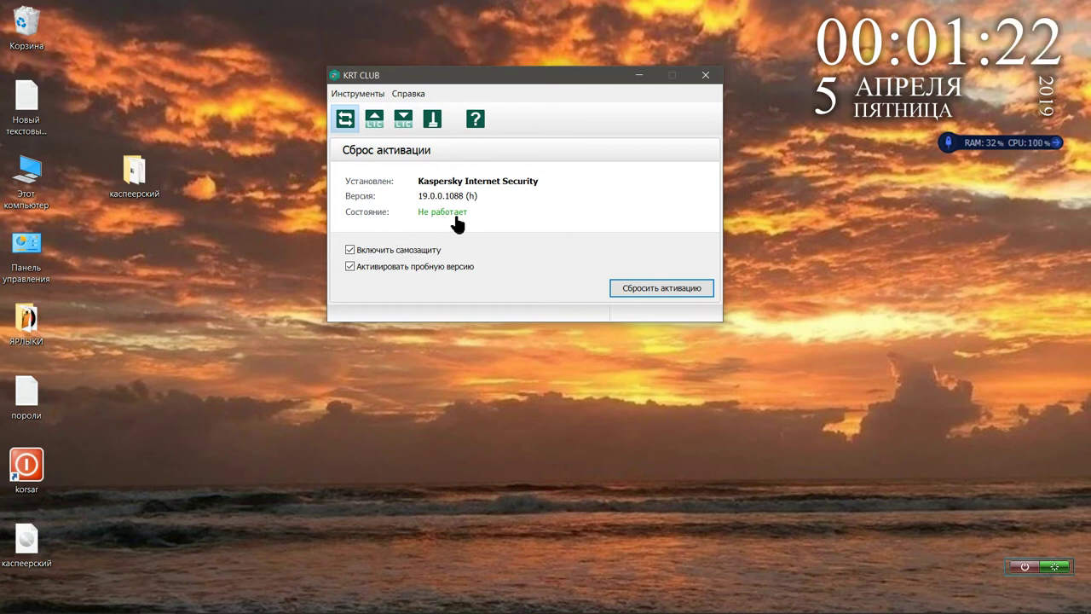
Review KRT CLUB's license-file activation, cleanup and activation-saving pages, including the save dialog, without saving a file
{"action": "left_click", "coordinate": [376, 121]}
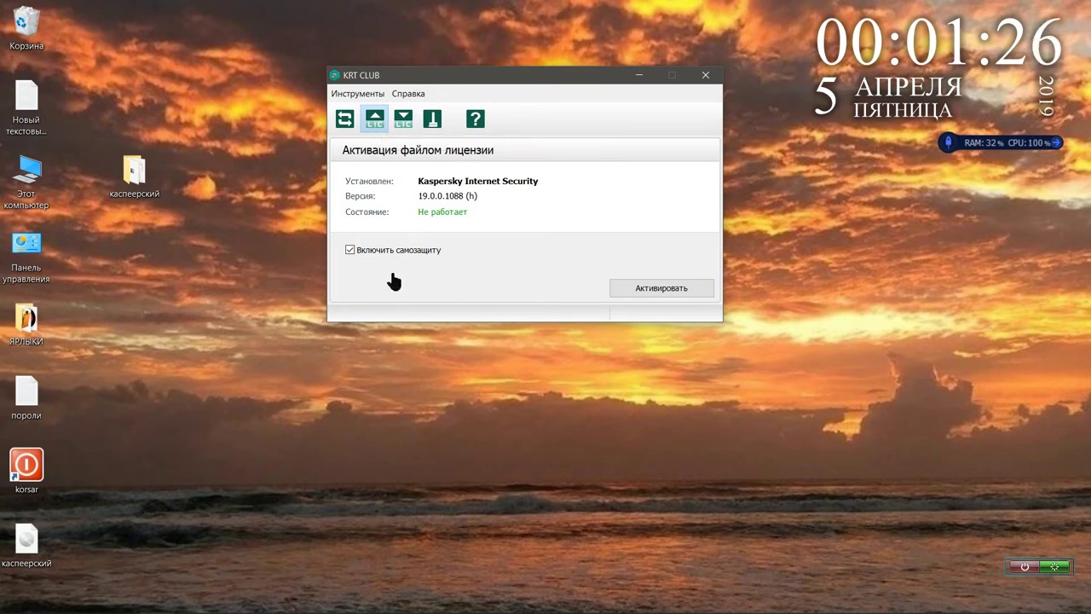
{"action": "left_click", "coordinate": [406, 125]}
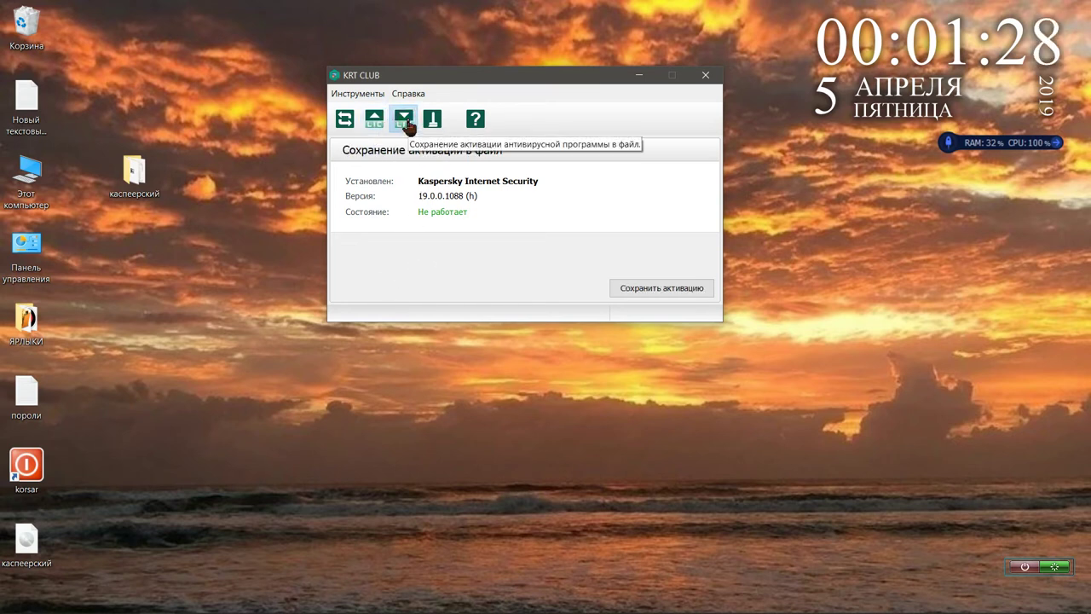
{"action": "left_click", "coordinate": [431, 124]}
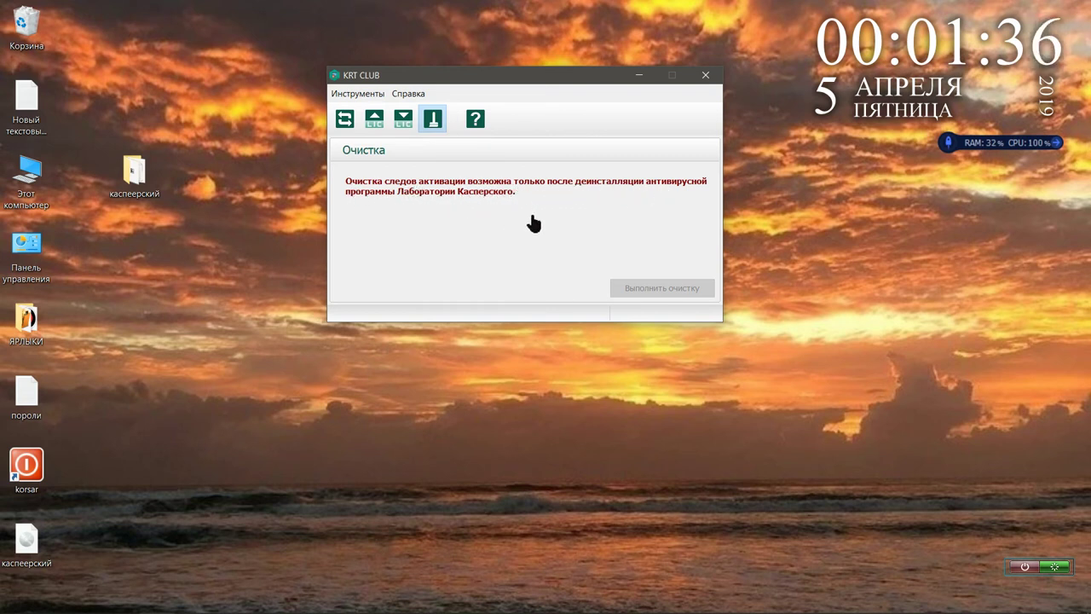
{"action": "left_click", "coordinate": [406, 122]}
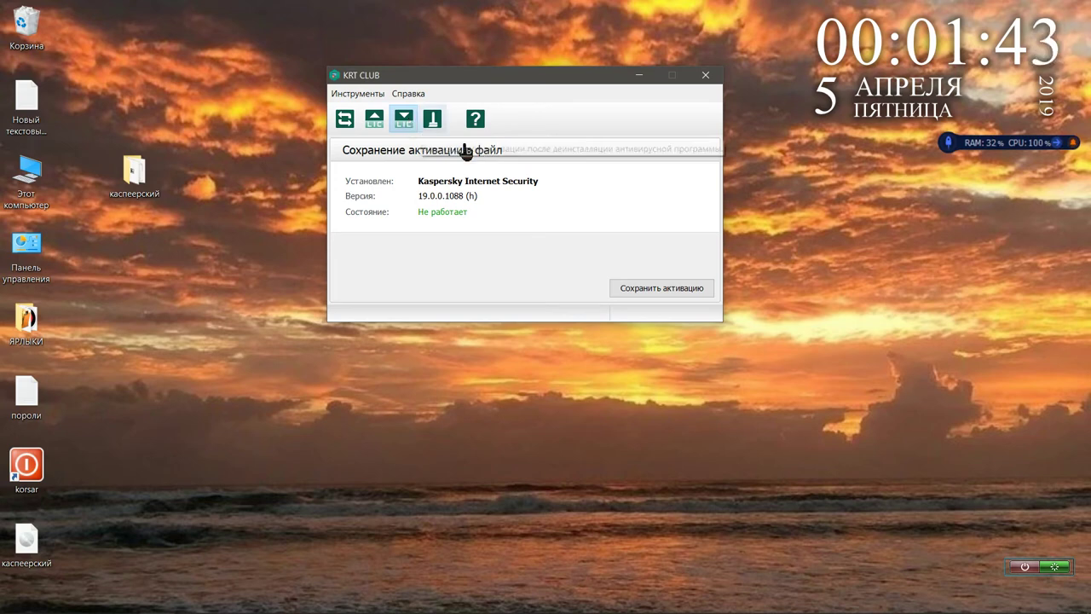
{"action": "left_click", "coordinate": [629, 295]}
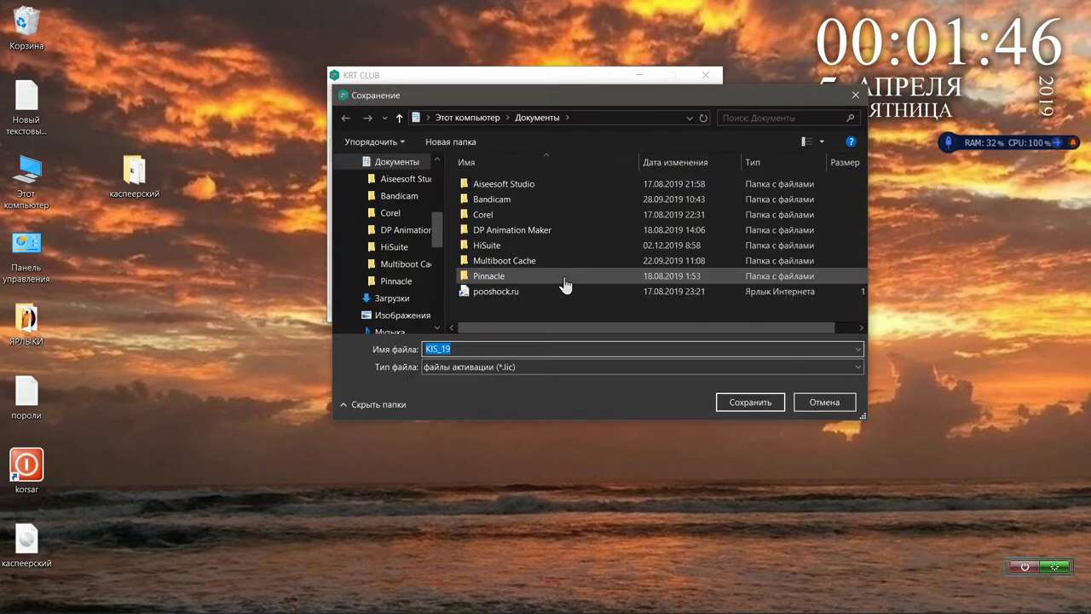
{"action": "left_click", "coordinate": [825, 401]}
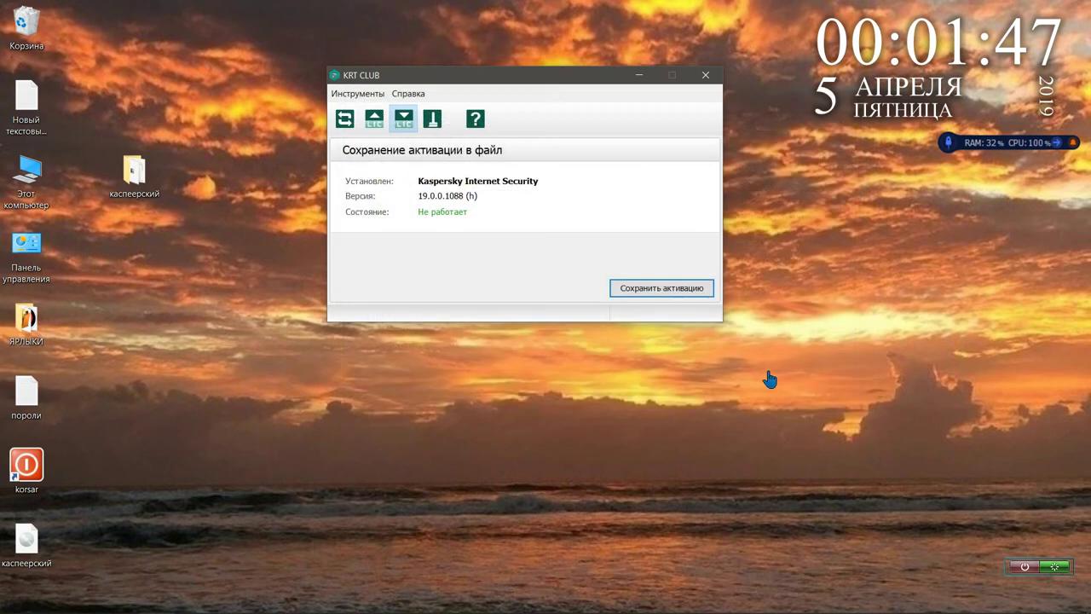
Check the license file in Kaspersky Internet Security 2013-2020's LIC 2019г. для версии 2013 folder, and place File Explorer and KRT CLUB side by side
{"action": "double_click", "coordinate": [142, 178]}
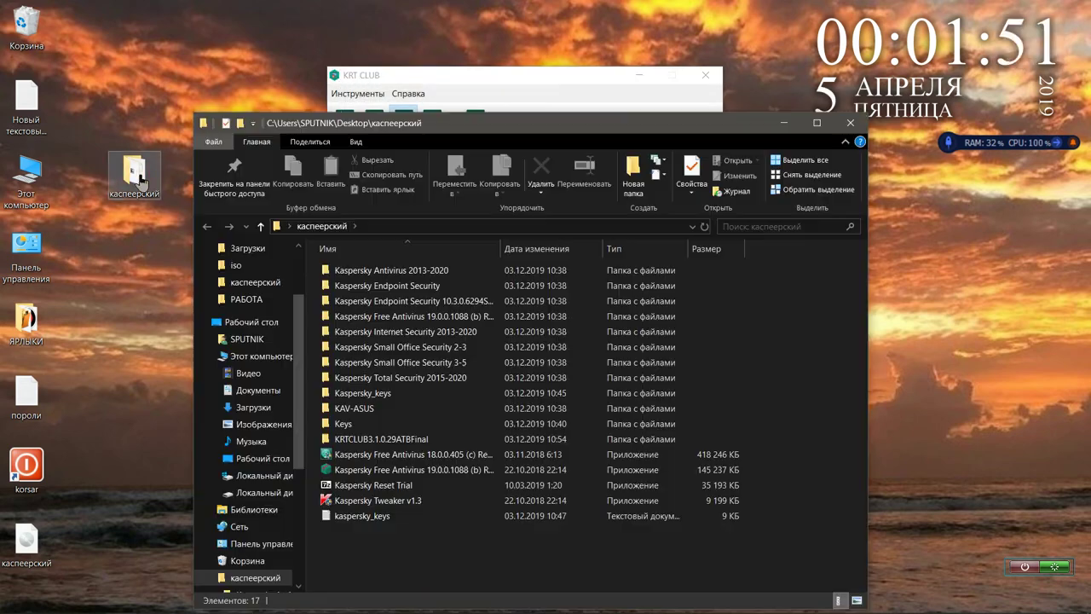
{"action": "left_click_drag", "start_coordinate": [442, 125], "coordinate": [308, 58]}
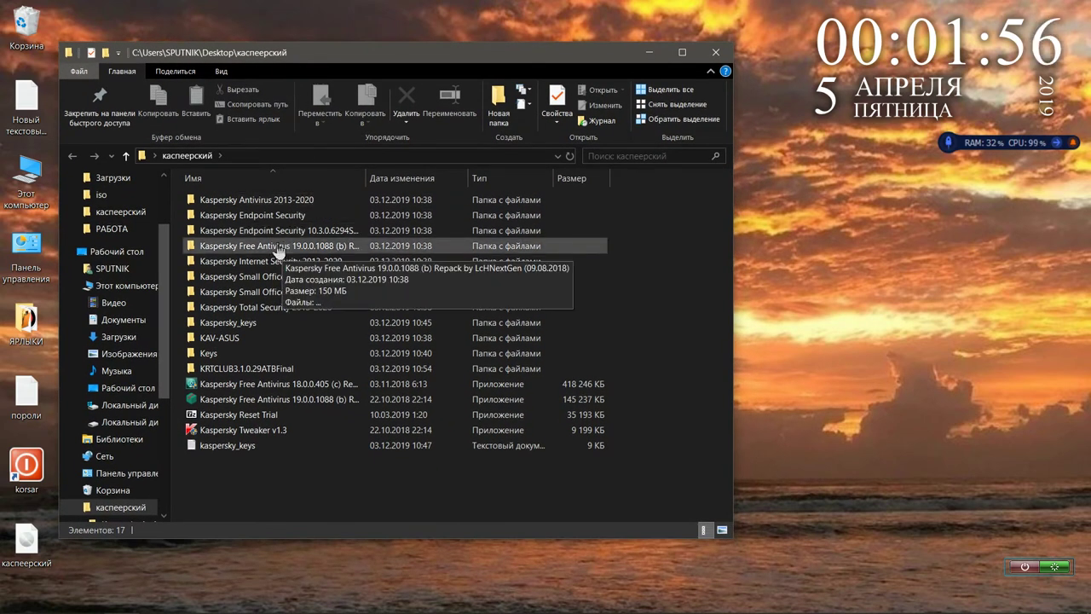
{"action": "left_click", "coordinate": [295, 266]}
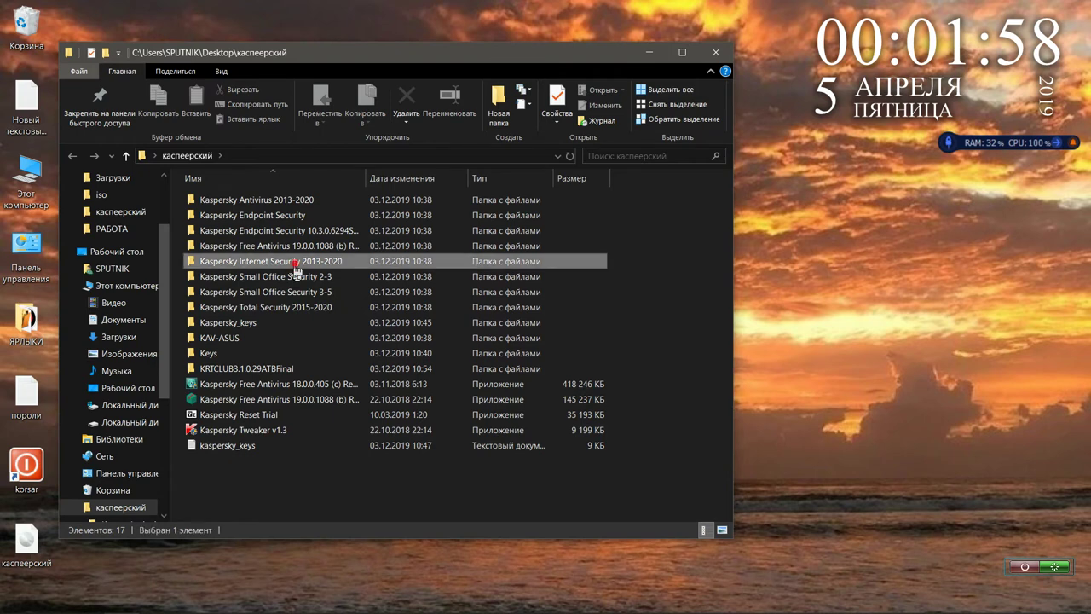
{"action": "double_click", "coordinate": [295, 266]}
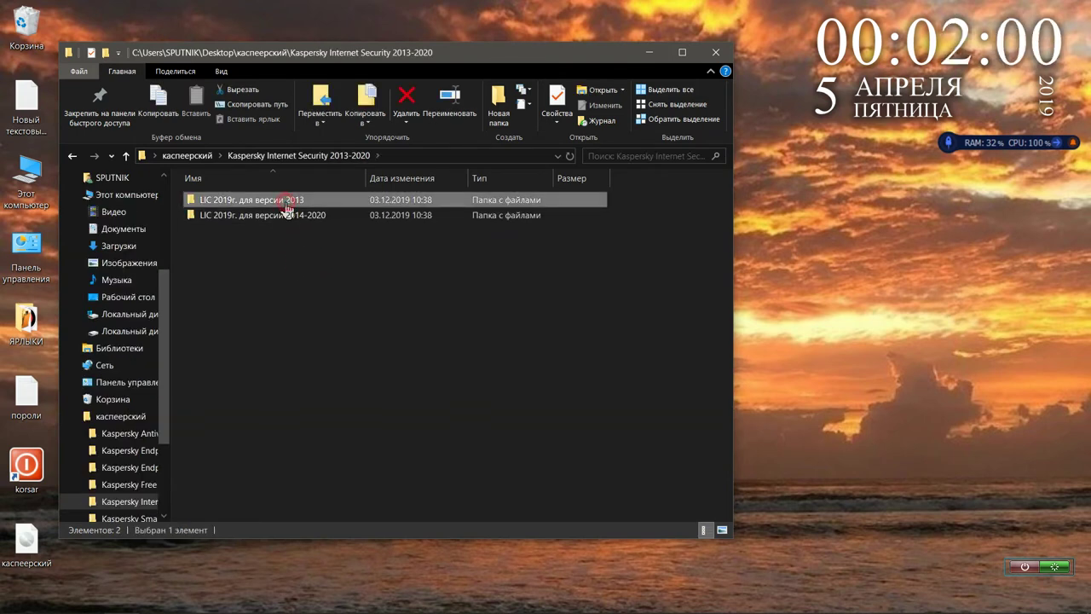
{"action": "double_click", "coordinate": [287, 201]}
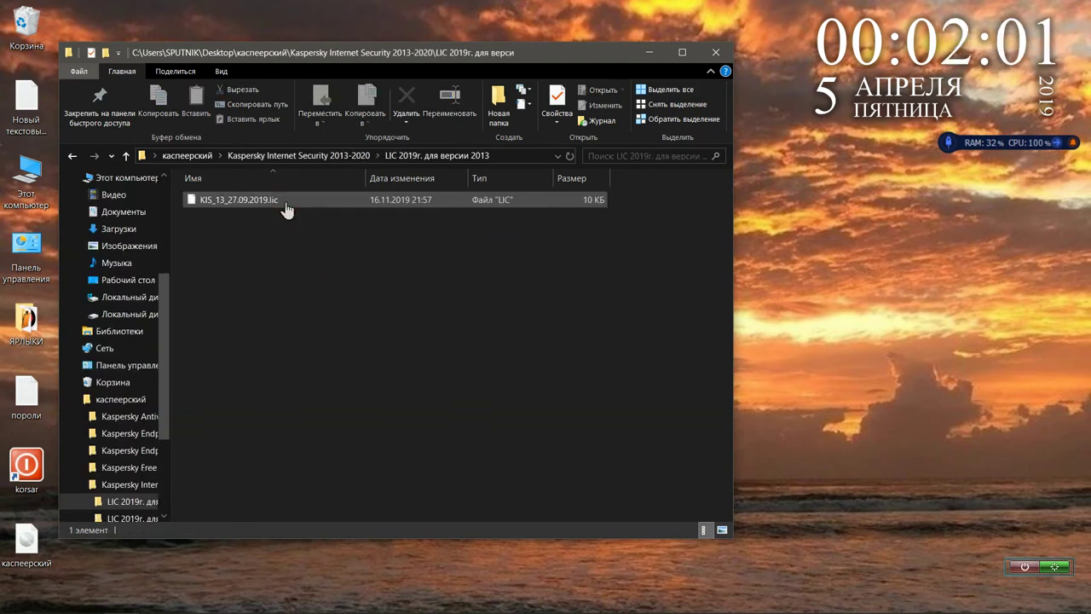
{"action": "left_click", "coordinate": [72, 157]}
{"action": "left_click", "coordinate": [72, 157]}
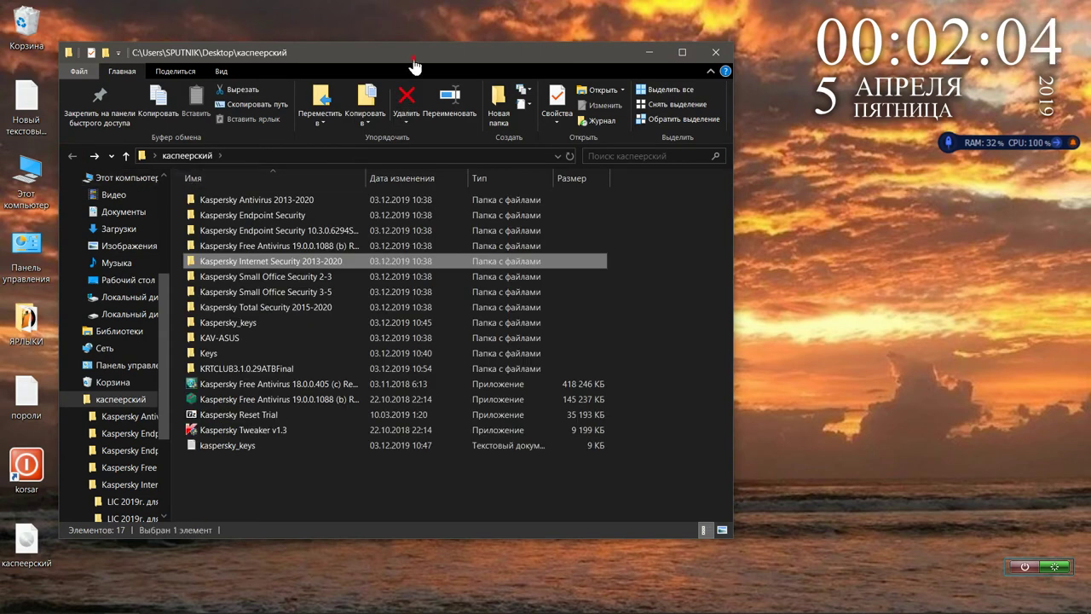
{"action": "left_click_drag", "start_coordinate": [415, 66], "coordinate": [871, 99]}
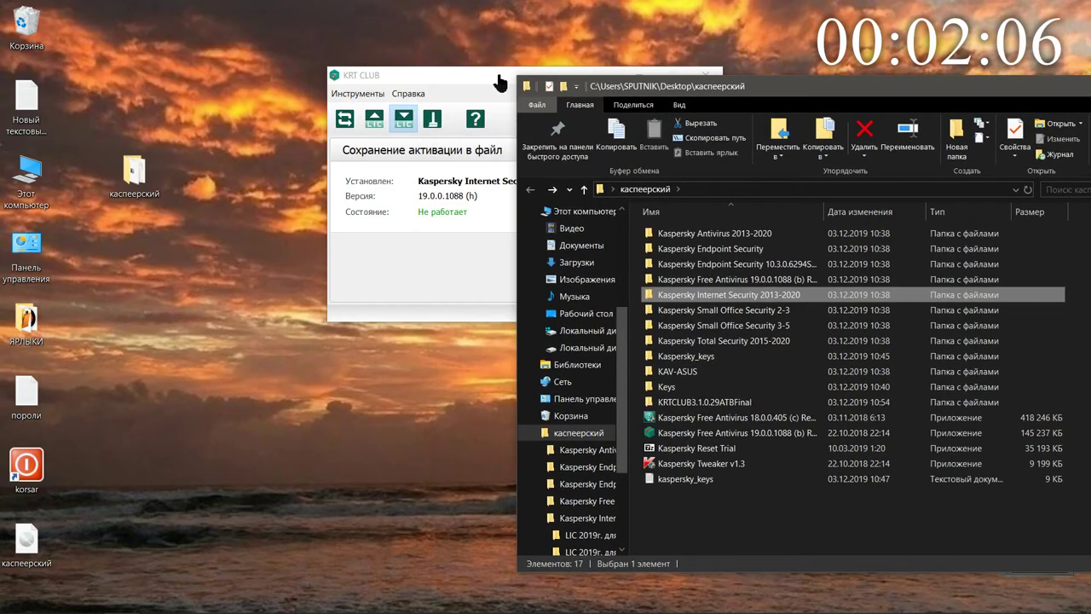
{"action": "left_click_drag", "start_coordinate": [498, 78], "coordinate": [294, 73]}
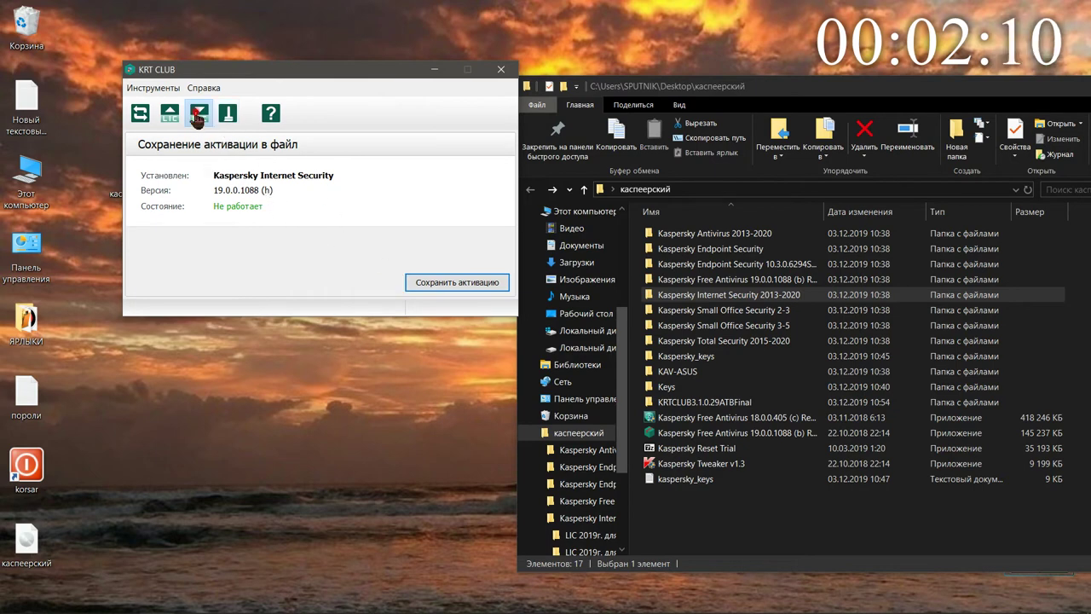
Start saving the activation to a file and browse to каспеерский > Kaspersky Internet Security 2013-2020 > LIC 2019г. для версии 2014-2020 on the desktop
{"action": "left_click", "coordinate": [417, 284]}
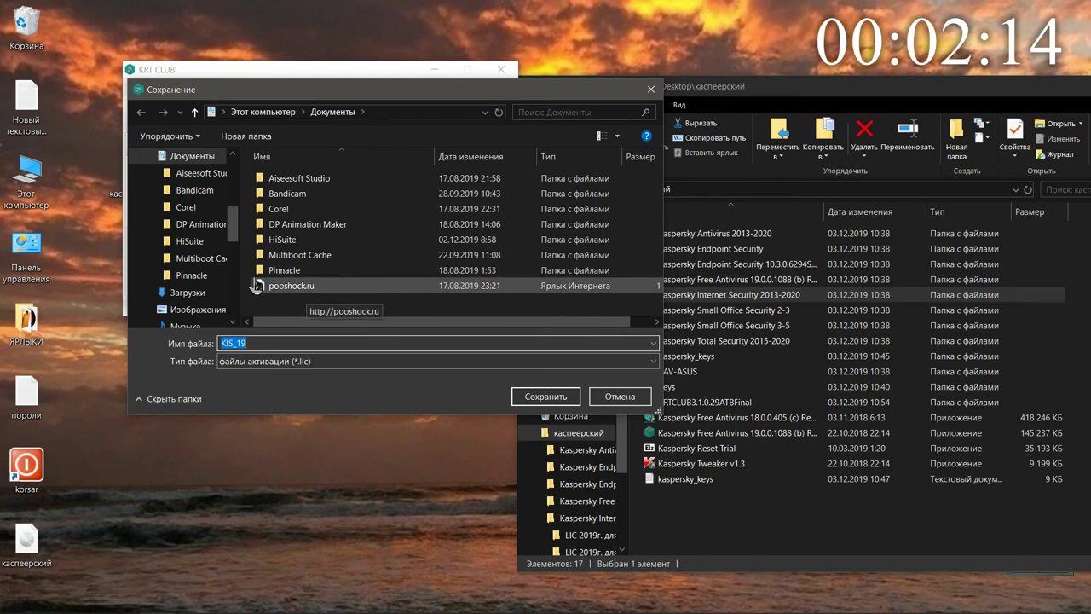
{"action": "scroll", "coordinate": [215, 275], "scroll_direction": "down", "scroll_amount": 3}
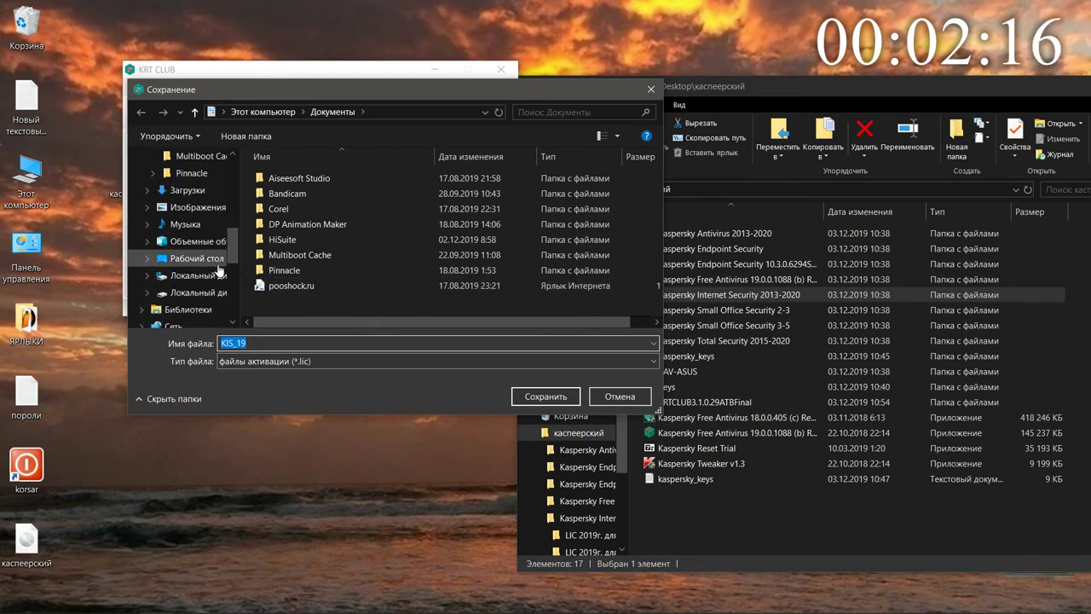
{"action": "left_click", "coordinate": [197, 258]}
{"action": "left_click", "coordinate": [311, 181]}
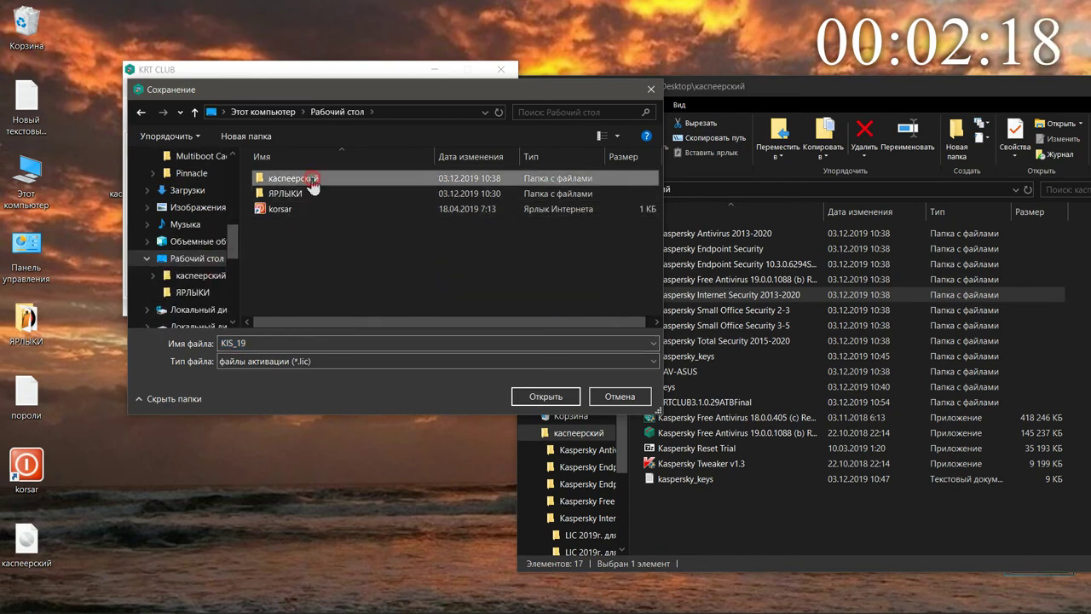
{"action": "double_click", "coordinate": [312, 181]}
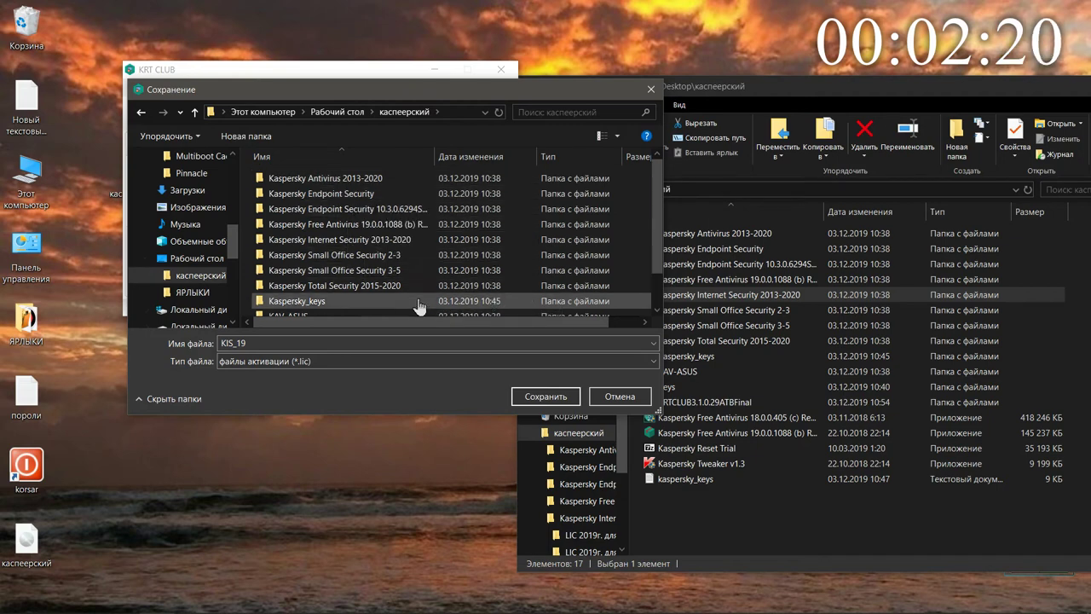
{"action": "left_click", "coordinate": [398, 245]}
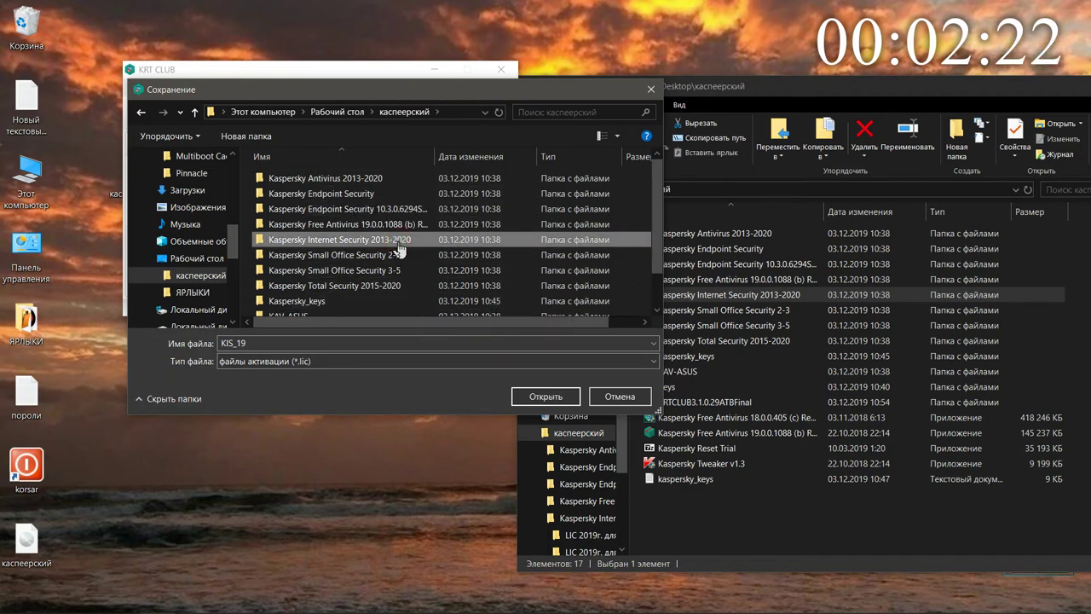
{"action": "double_click", "coordinate": [398, 247]}
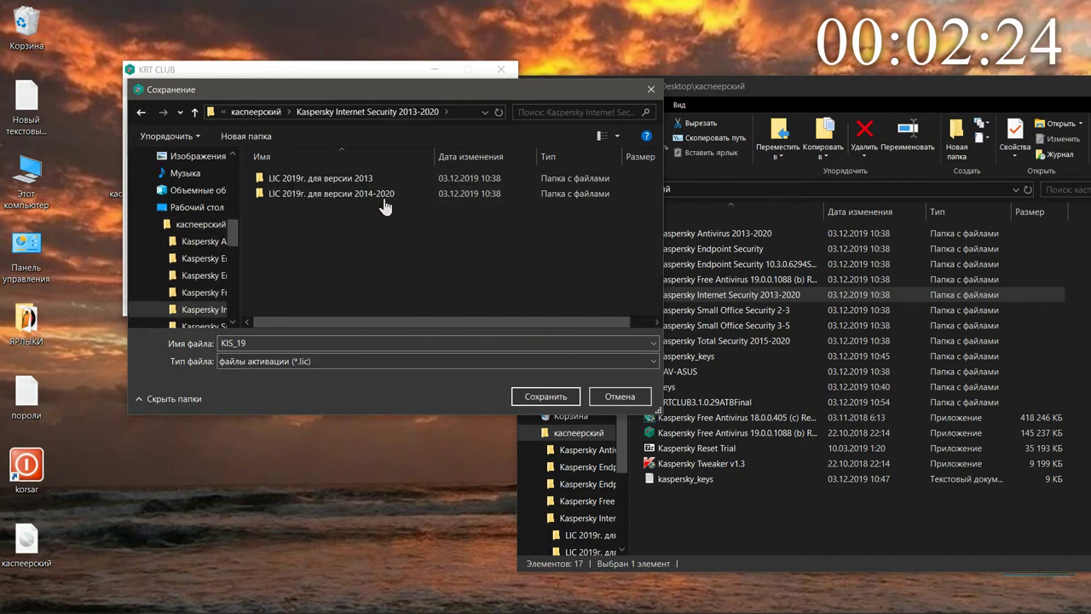
{"action": "double_click", "coordinate": [382, 196]}
{"action": "left_click", "coordinate": [348, 178]}
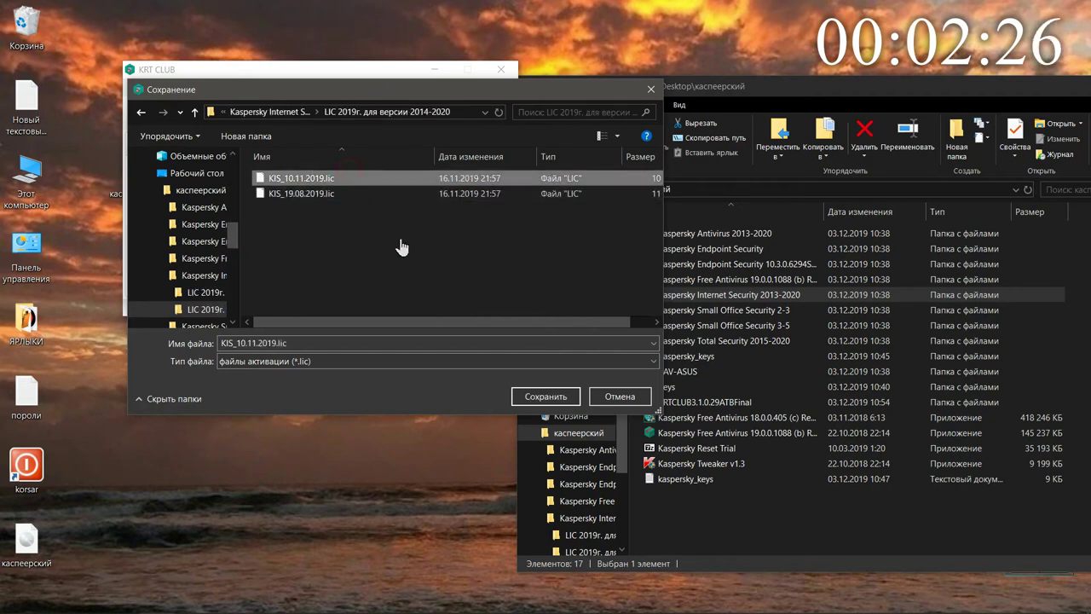
{"action": "left_click", "coordinate": [521, 397]}
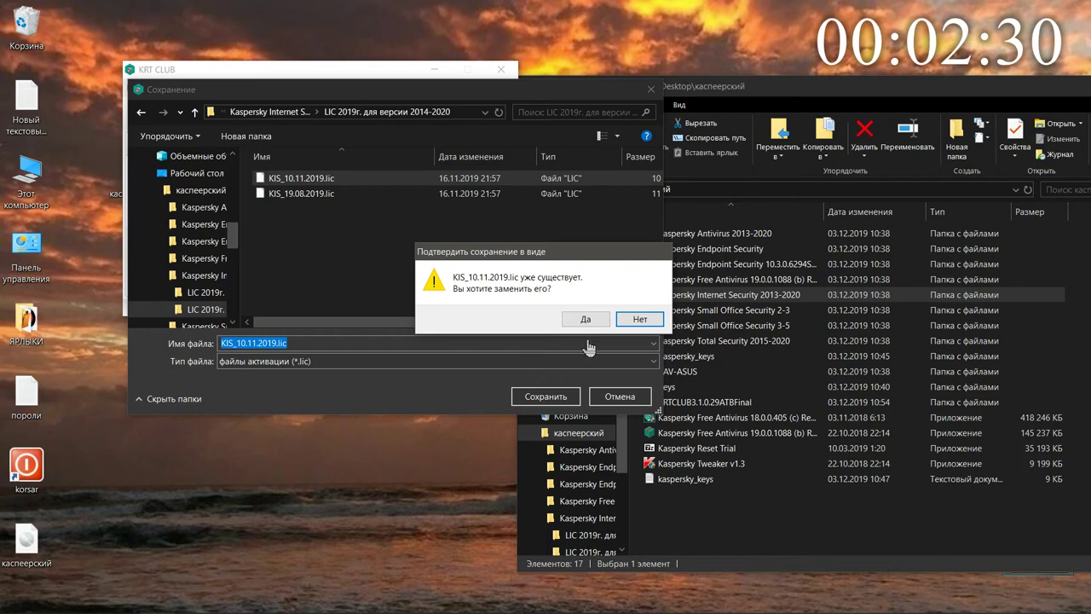
{"action": "left_click", "coordinate": [639, 319]}
Save the activation as KIS_19.08.2019.lic, replacing the existing file
{"action": "left_click", "coordinate": [348, 195]}
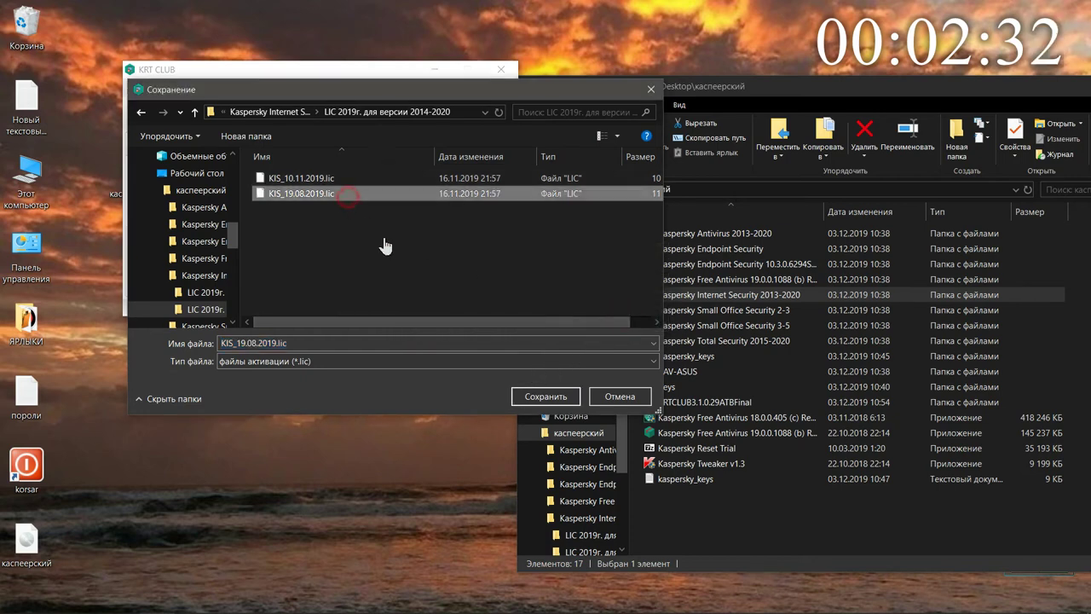
{"action": "left_click", "coordinate": [526, 398]}
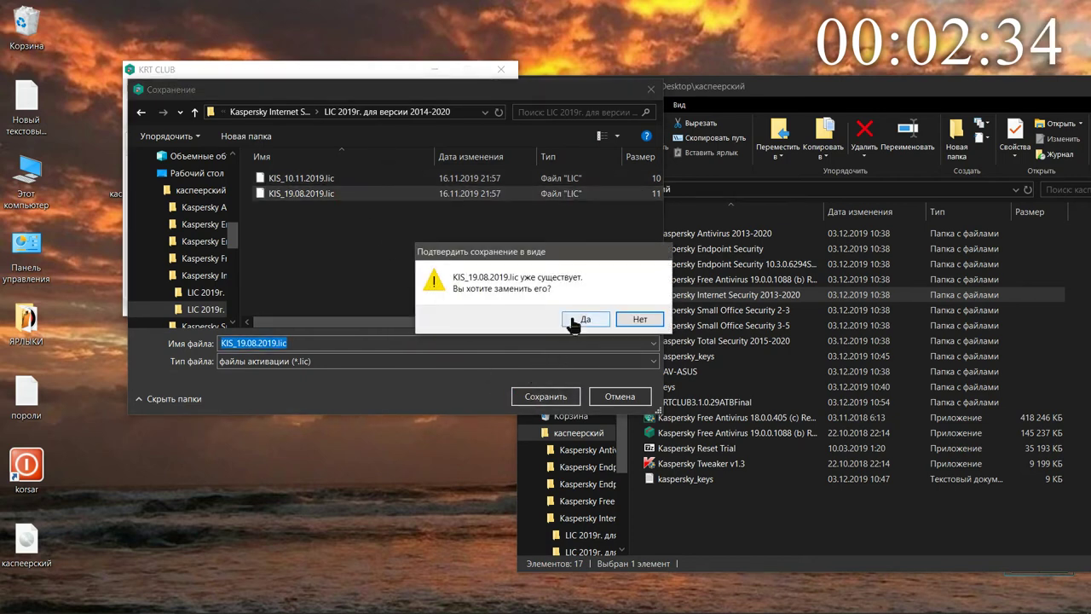
{"action": "left_click", "coordinate": [576, 321]}
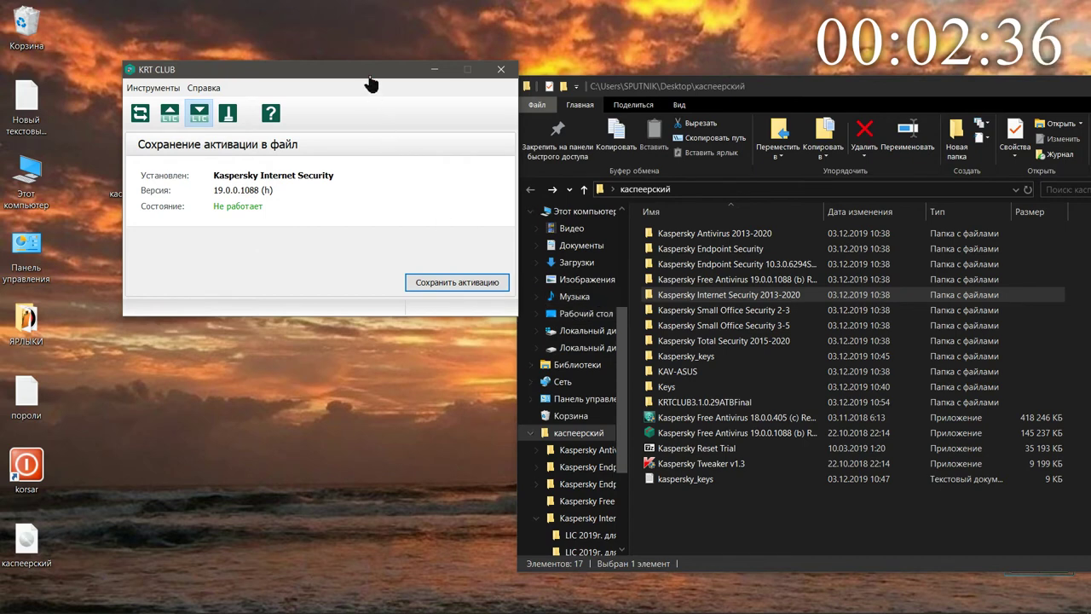
Try to reset the Kaspersky Internet Security activation from KRT CLUB's activation reset page, agreeing to the required computer restart
{"action": "left_click_drag", "start_coordinate": [370, 79], "coordinate": [398, 69]}
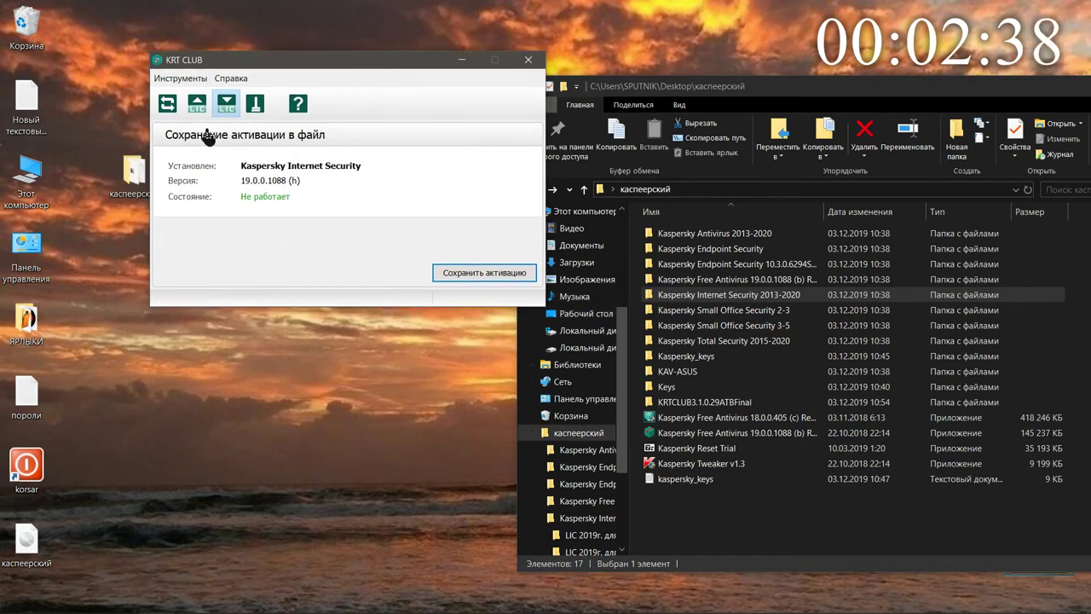
{"action": "left_click", "coordinate": [197, 104]}
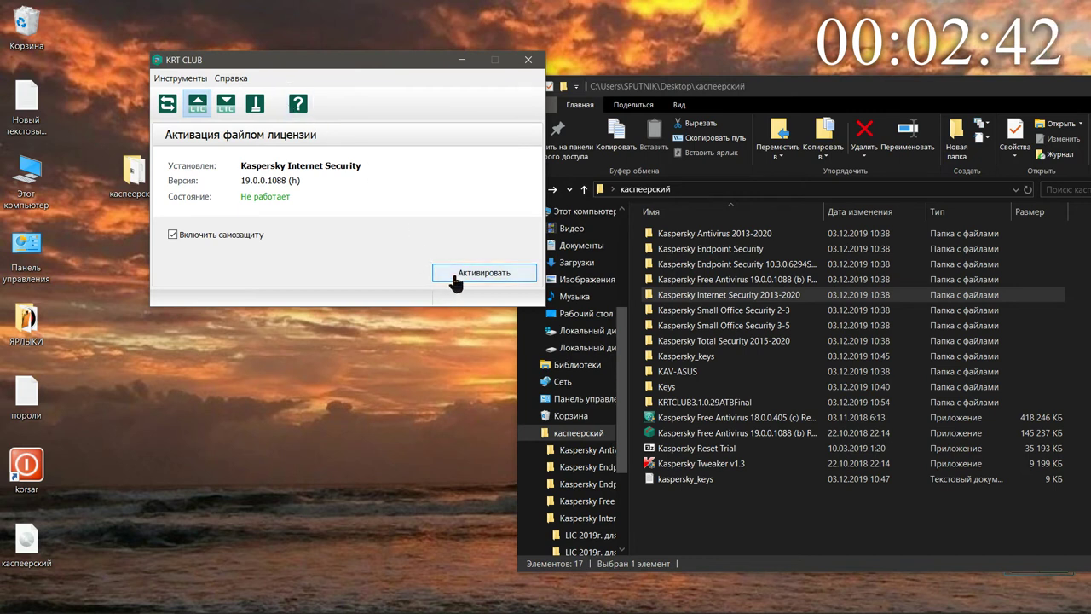
{"action": "left_click", "coordinate": [167, 104]}
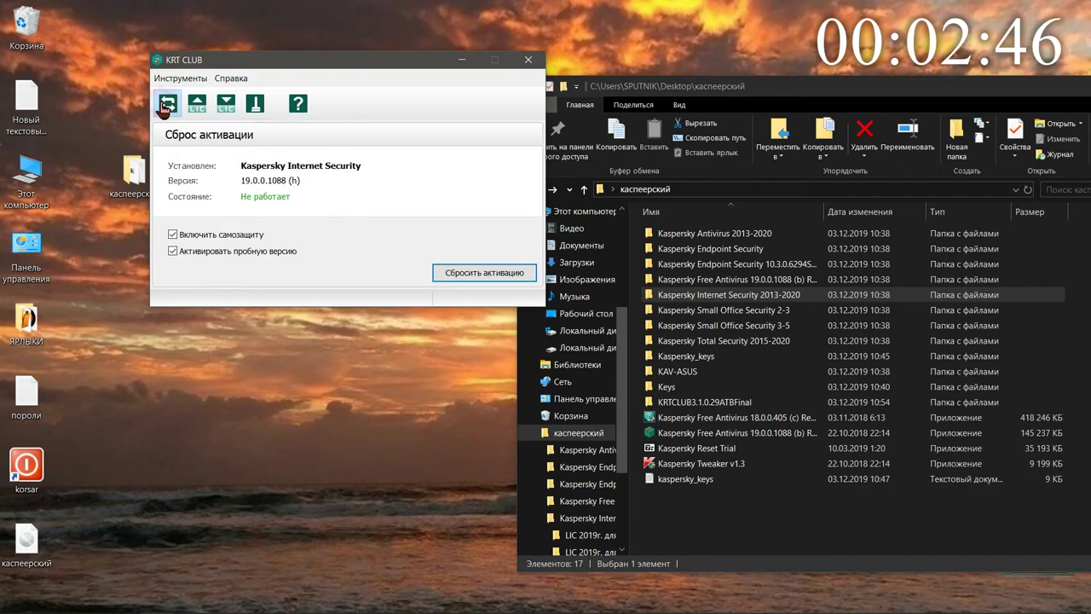
{"action": "left_click", "coordinate": [458, 271]}
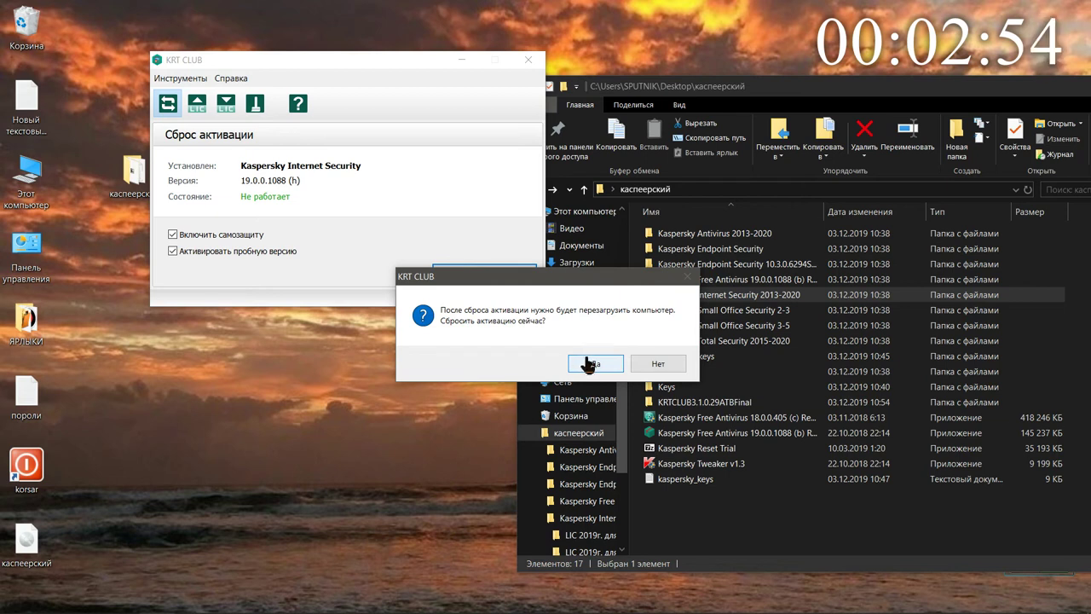
{"action": "left_click", "coordinate": [588, 363]}
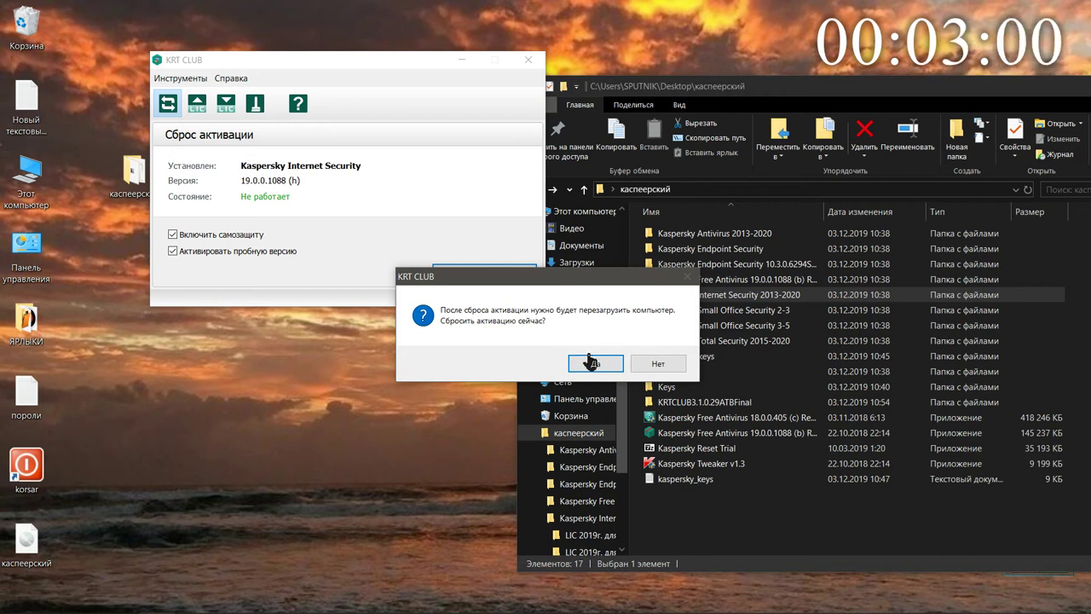
{"action": "left_click", "coordinate": [593, 364]}
{"action": "left_click", "coordinate": [593, 364]}
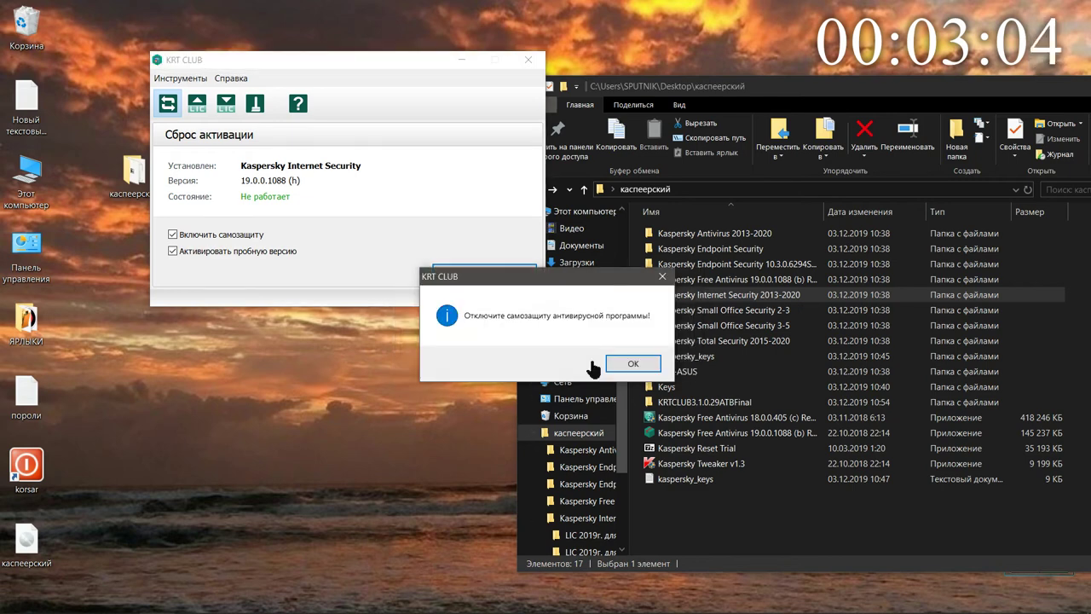
Close the File Explorer window and dismiss KRT CLUB's self-protection message, keeping the KRT CLUB window open
{"action": "left_click_drag", "start_coordinate": [858, 96], "coordinate": [445, 55]}
{"action": "key", "text": "alt+F4"}
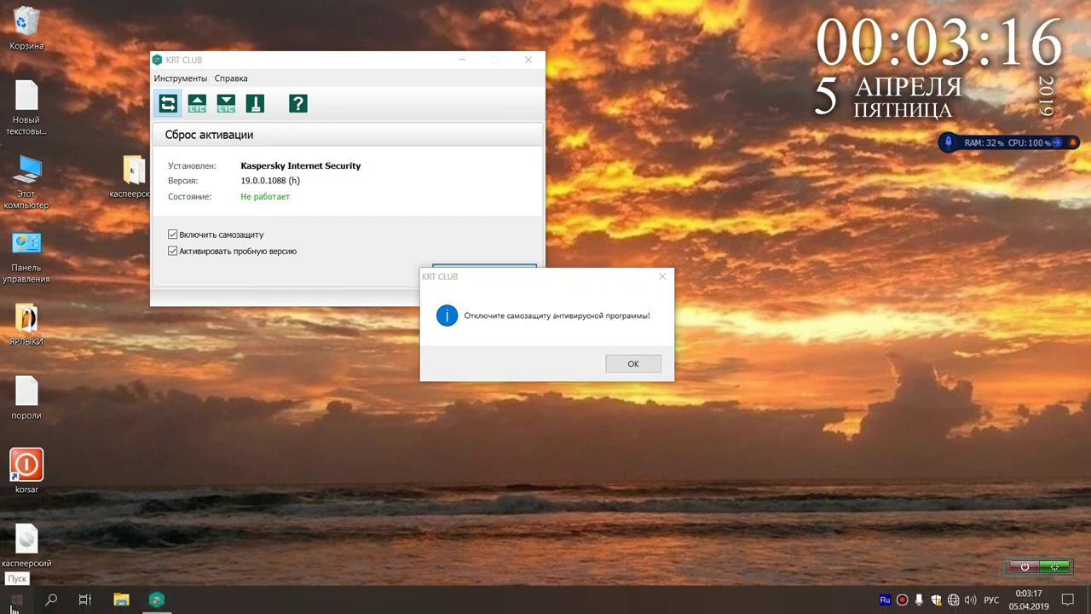
{"action": "left_click", "coordinate": [156, 601]}
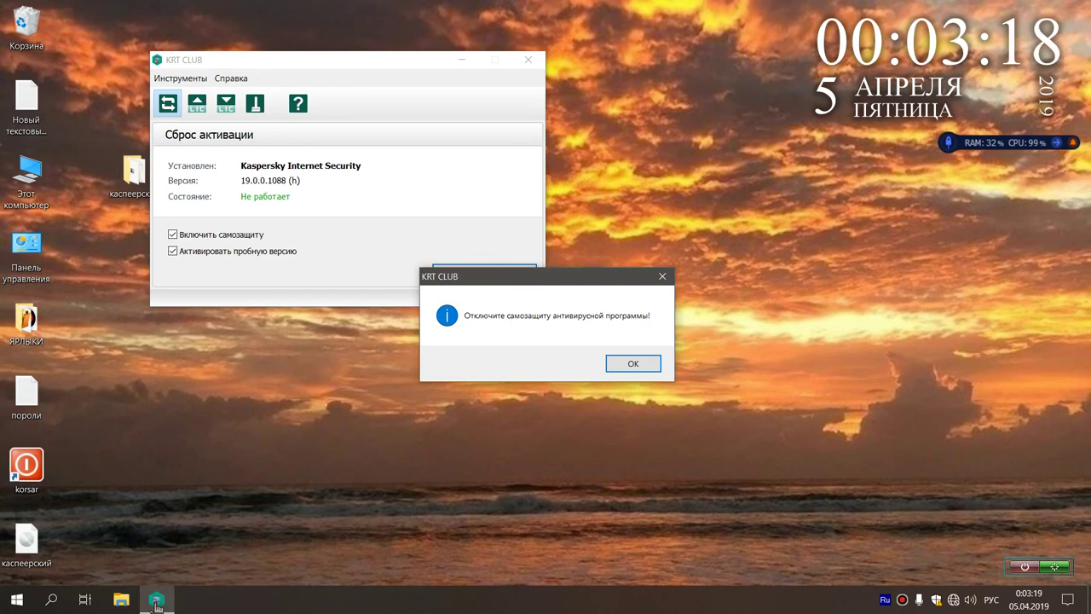
{"action": "left_click", "coordinate": [608, 365]}
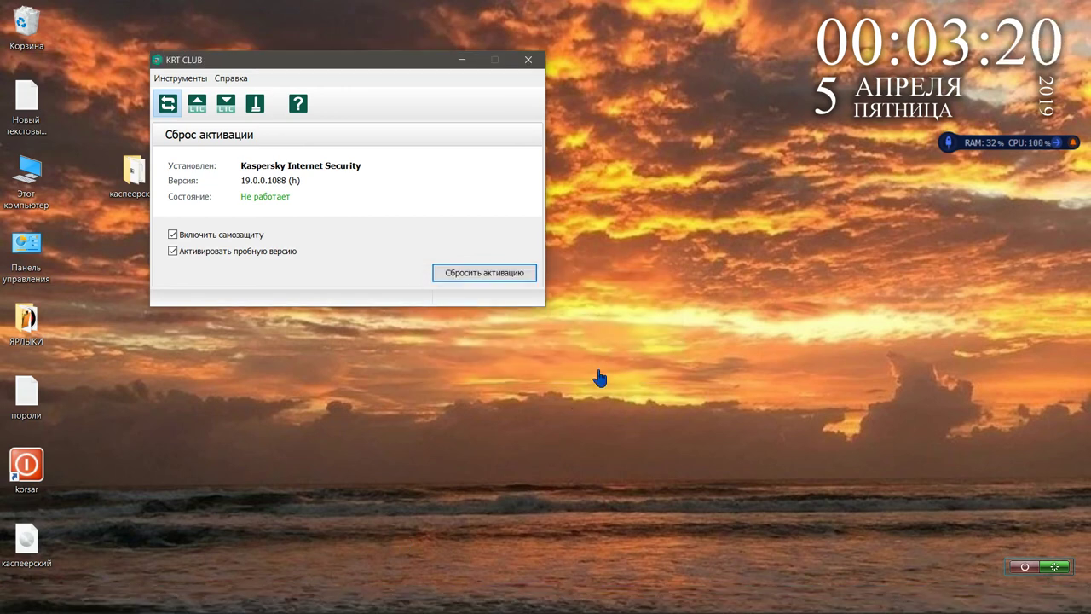
{"action": "left_click", "coordinate": [156, 601]}
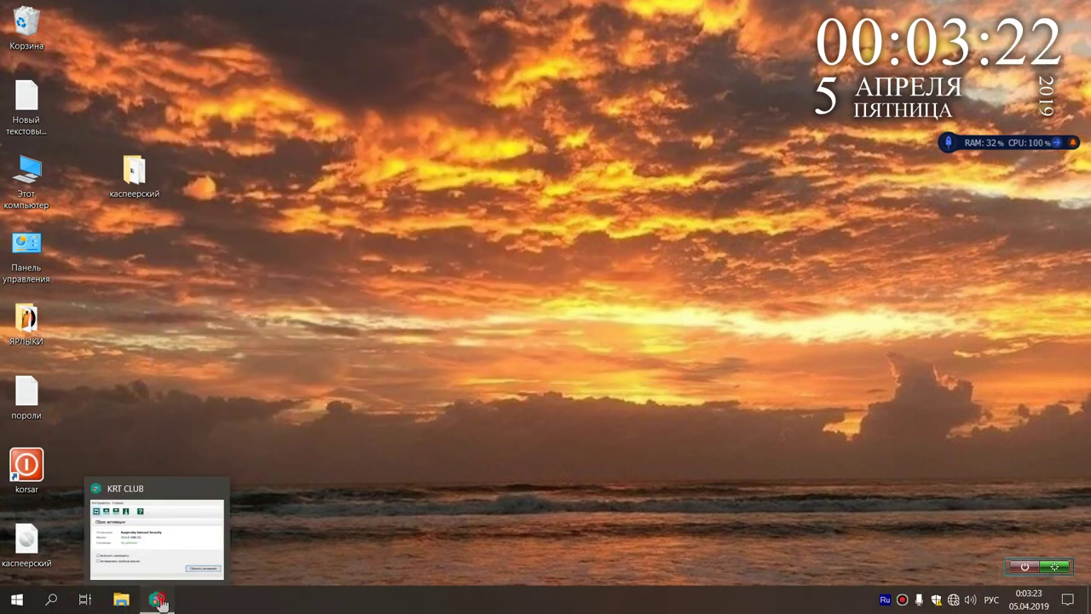
{"action": "left_click", "coordinate": [156, 601]}
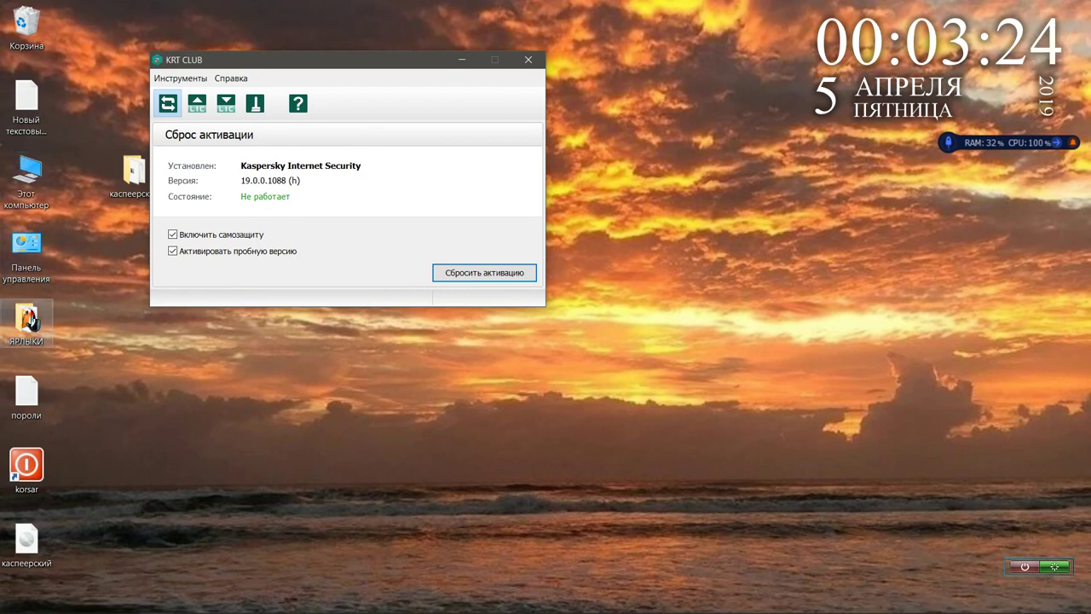
Launch Kaspersky Internet Security from the desktop folder ЯРЛЫКИ and close the folder window
{"action": "left_click", "coordinate": [28, 319]}
{"action": "double_click", "coordinate": [28, 320]}
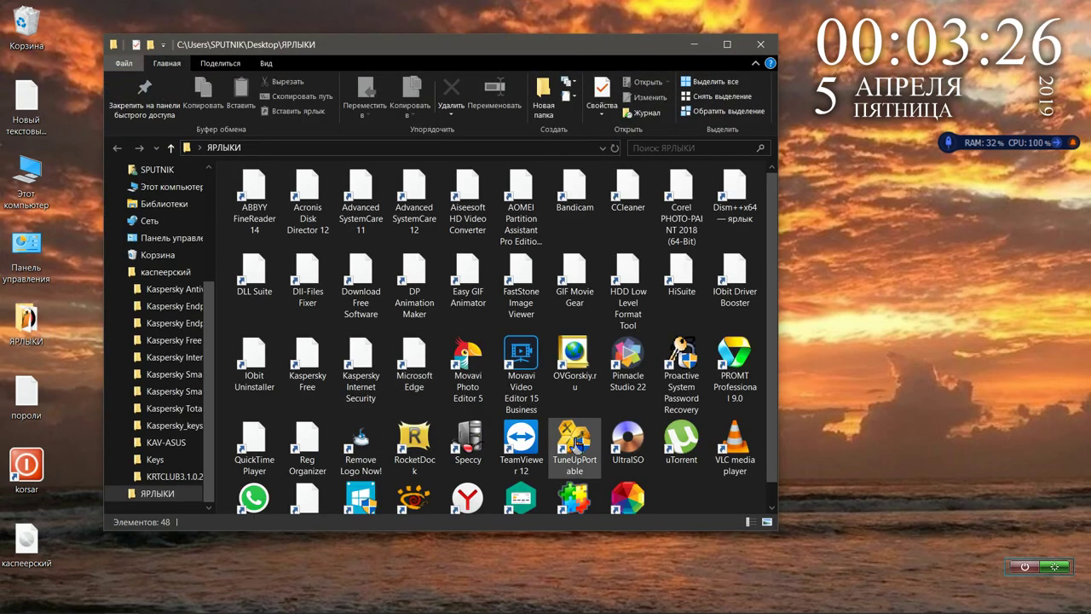
{"action": "scroll", "coordinate": [549, 498], "scroll_direction": "down", "scroll_amount": 1}
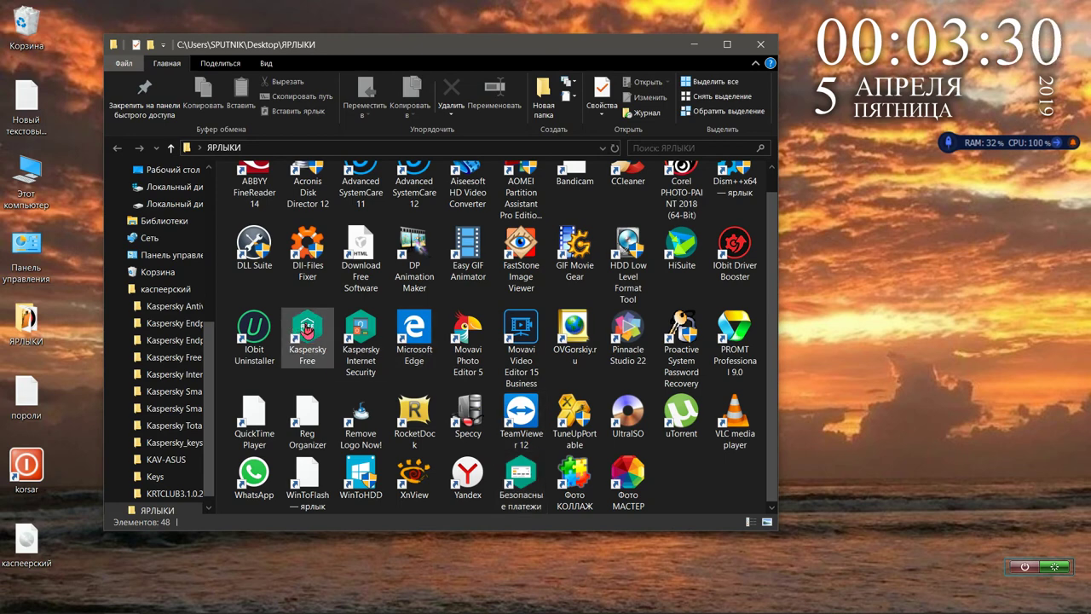
{"action": "left_click", "coordinate": [362, 333]}
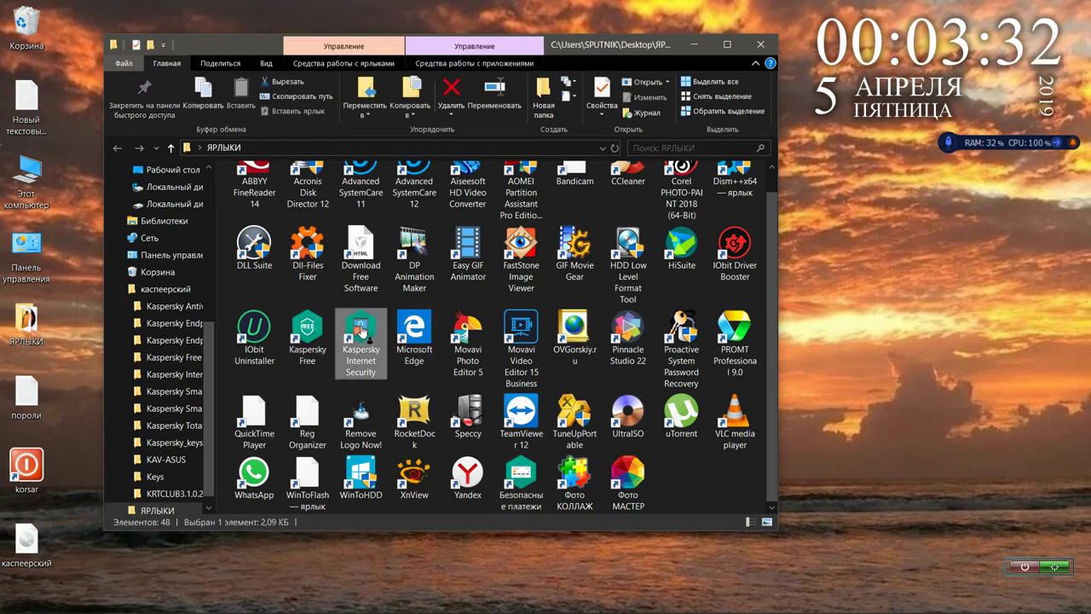
{"action": "left_click", "coordinate": [761, 47]}
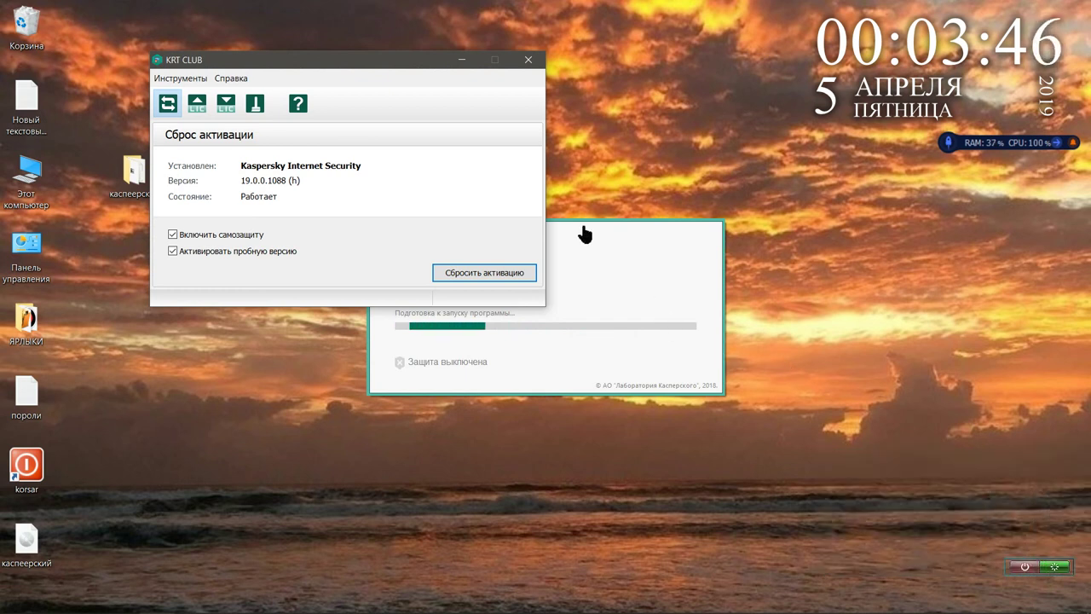
{"action": "left_click_drag", "start_coordinate": [587, 234], "coordinate": [758, 227]}
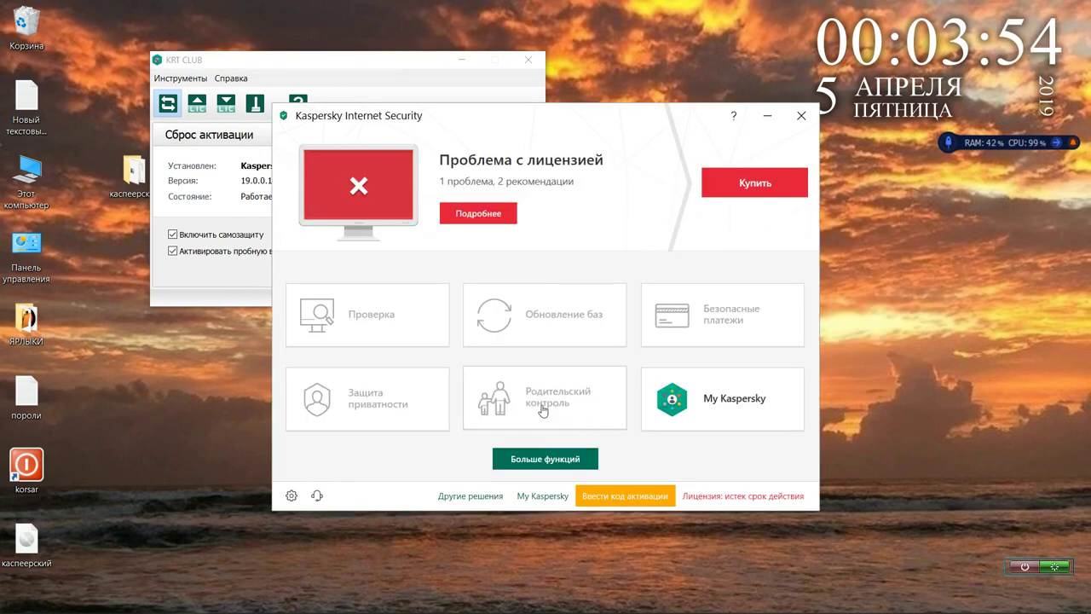
Turn off self-protection in Kaspersky Internet Security's additional settings and close its window
{"action": "left_click", "coordinate": [292, 496]}
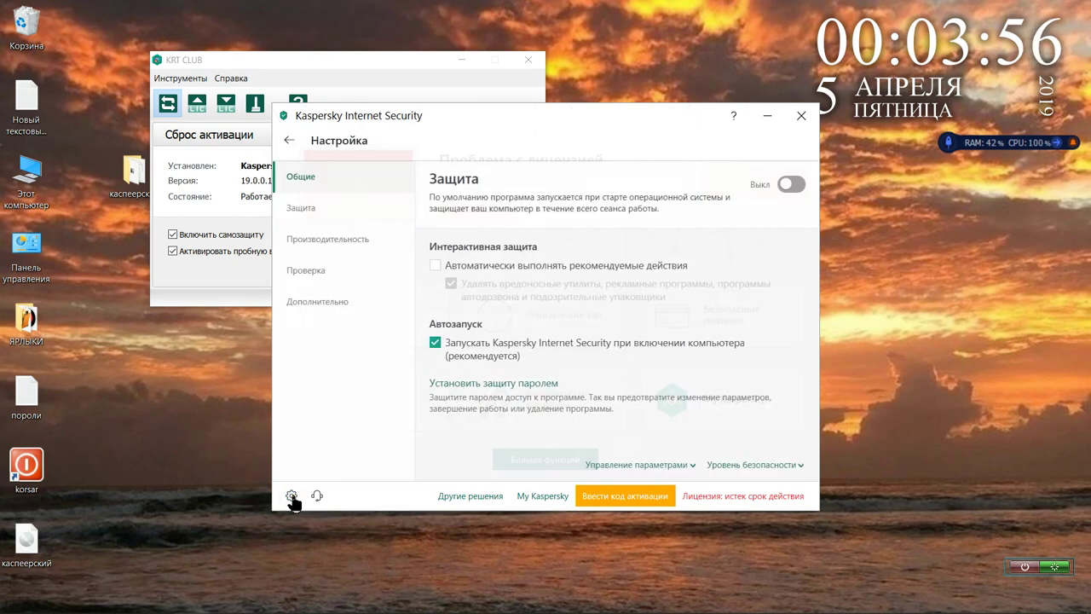
{"action": "left_click", "coordinate": [316, 213]}
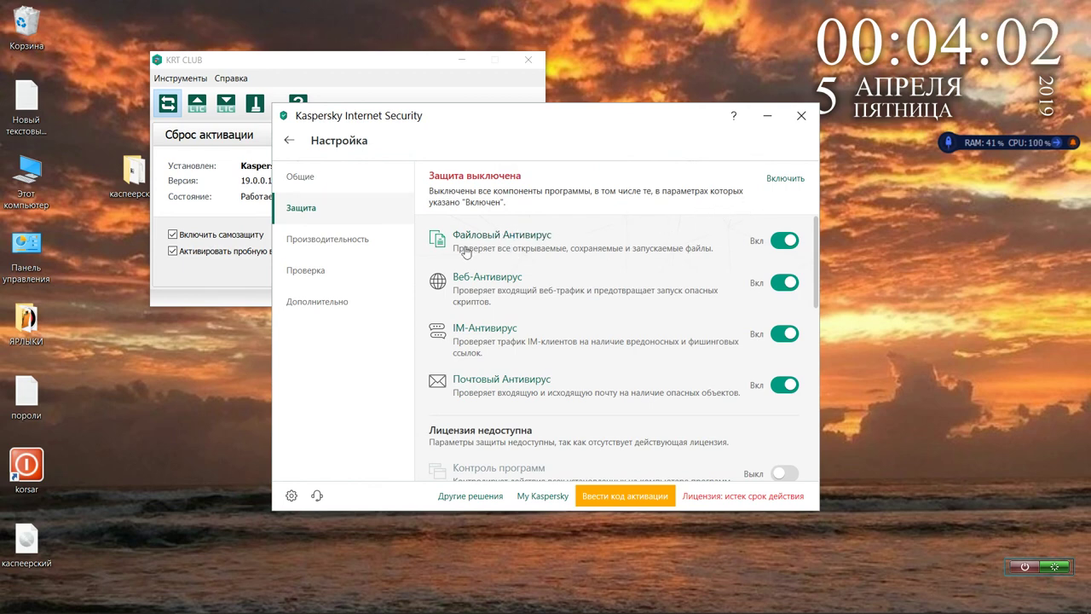
{"action": "left_click", "coordinate": [349, 243]}
{"action": "left_click", "coordinate": [315, 272]}
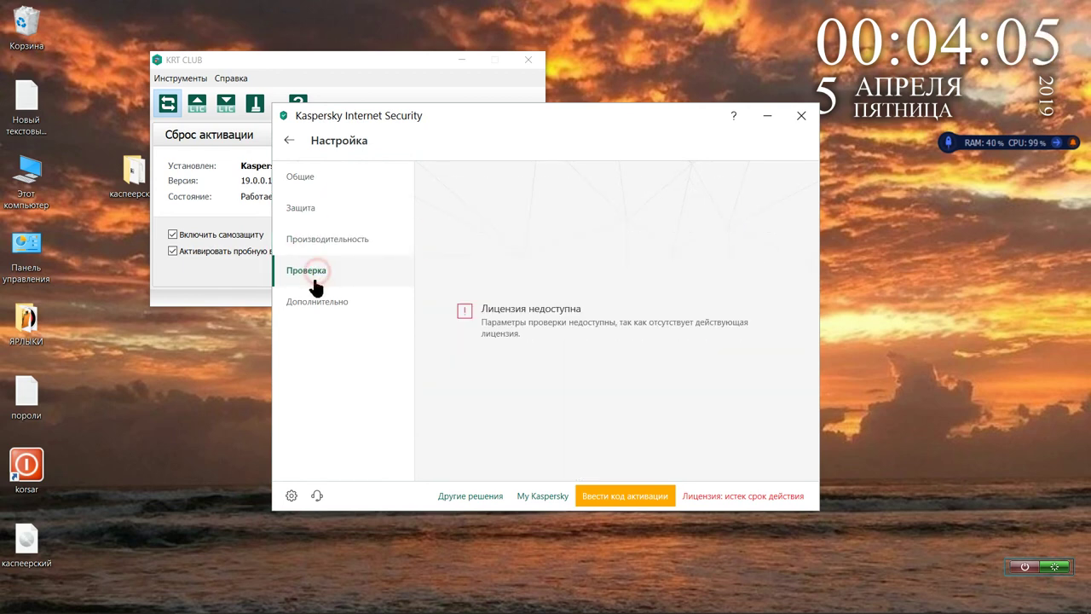
{"action": "left_click", "coordinate": [318, 303]}
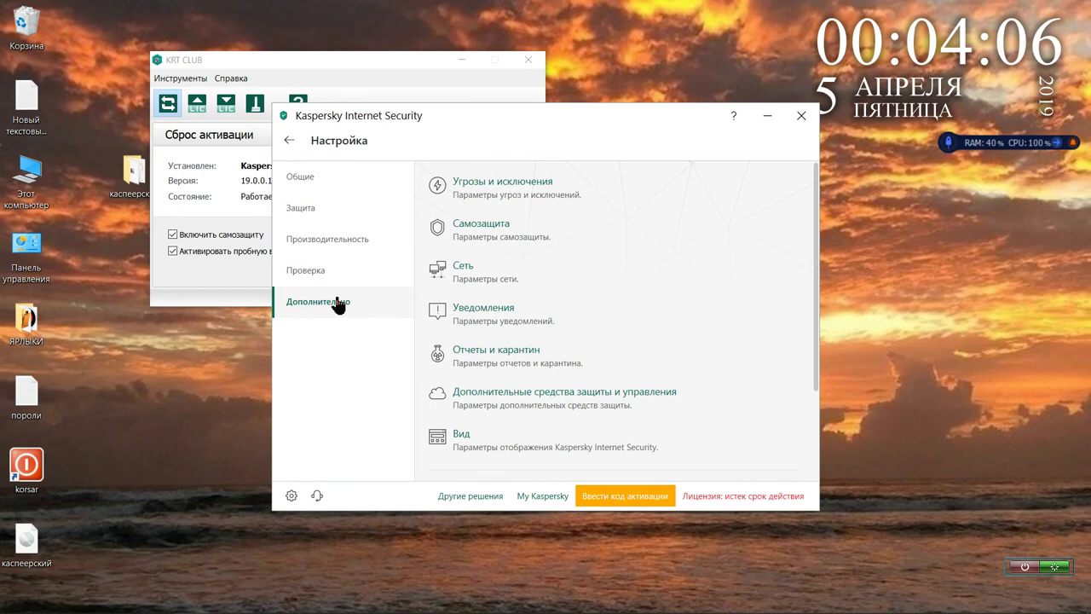
{"action": "left_click", "coordinate": [484, 227]}
{"action": "left_click", "coordinate": [295, 229]}
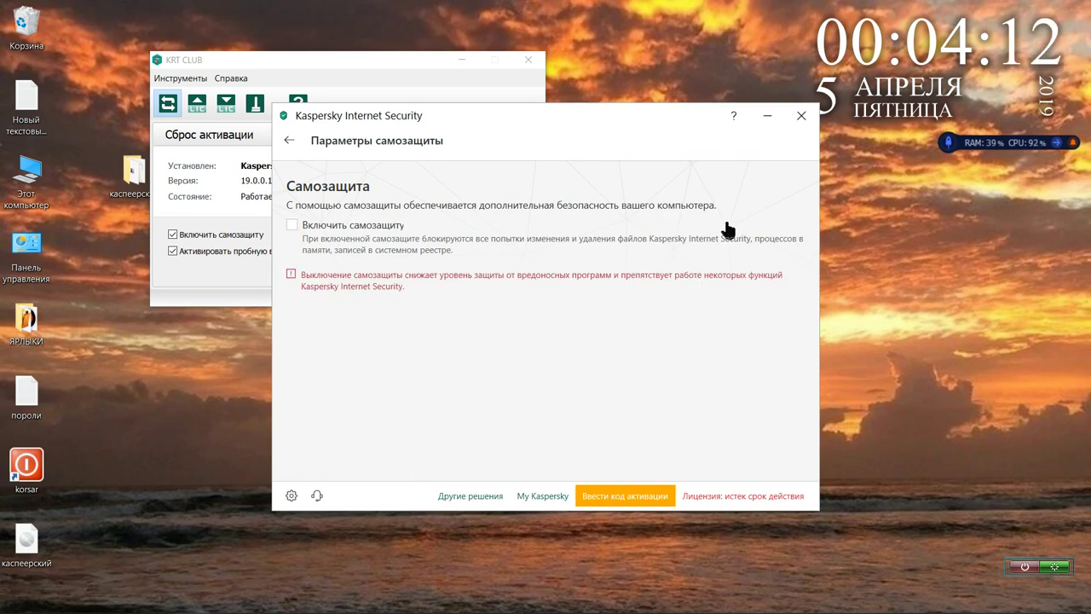
{"action": "left_click", "coordinate": [801, 115]}
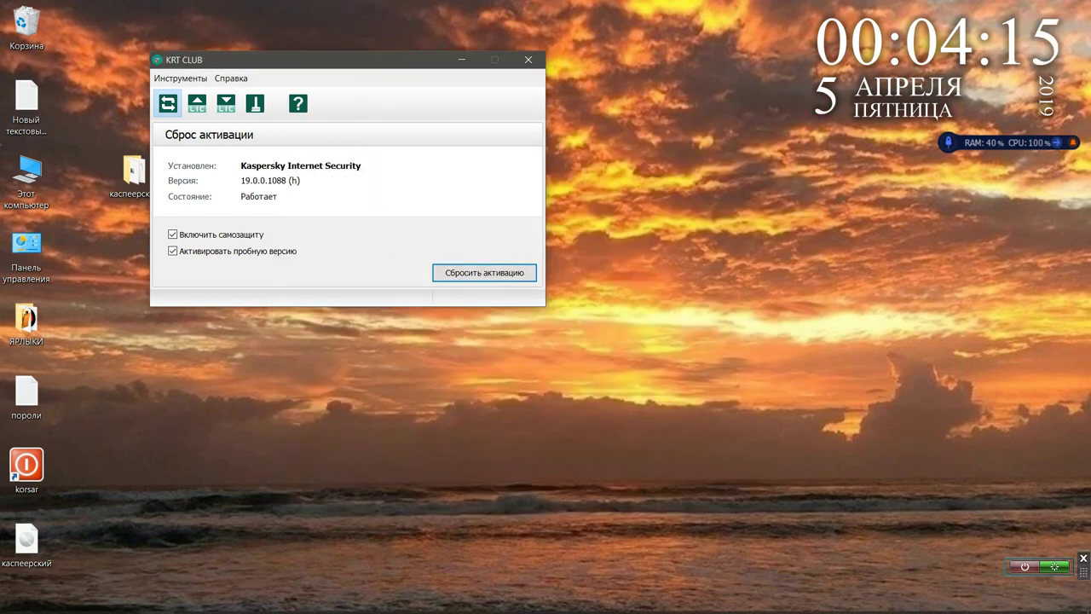
Exit Kaspersky Internet Security completely and reset its activation from KRT CLUB, agreeing to the required computer restart
{"action": "mouse_move", "coordinate": [1032, 610]}
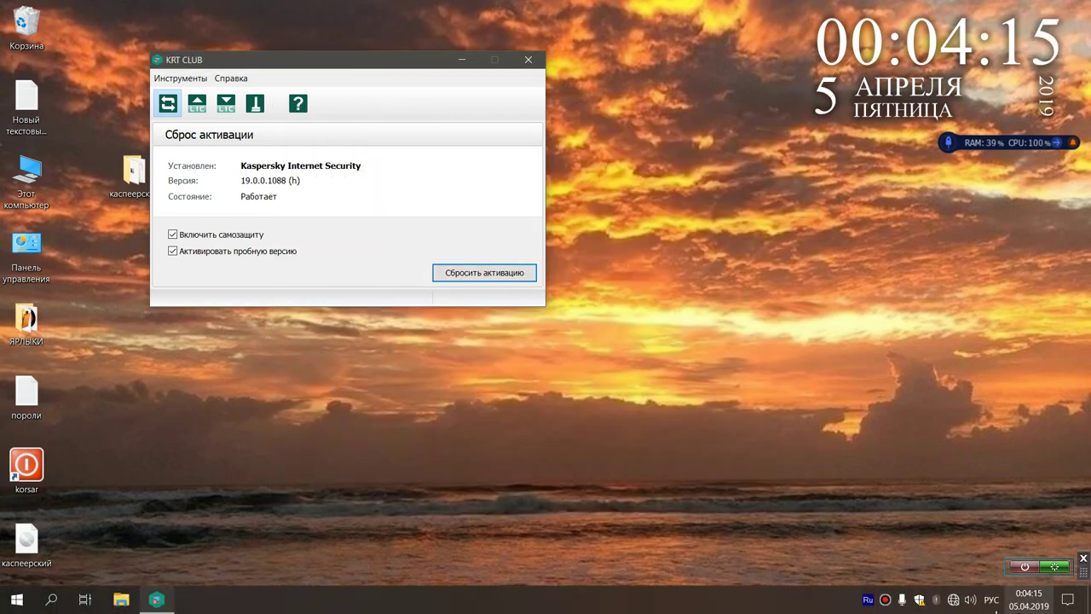
{"action": "right_click", "coordinate": [935, 601]}
{"action": "left_click", "coordinate": [931, 596]}
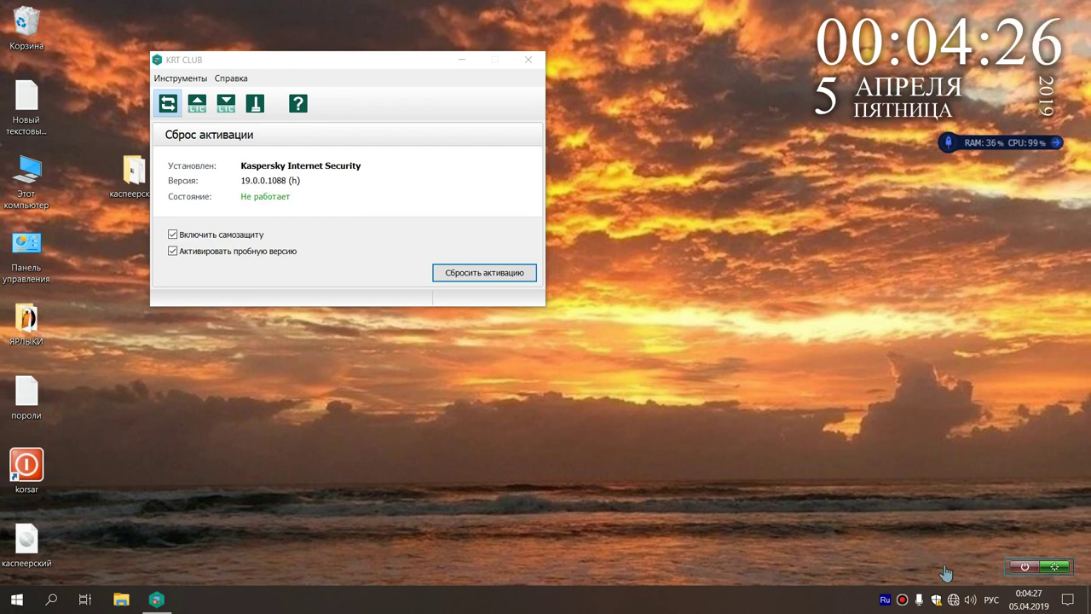
{"action": "left_click", "coordinate": [503, 275]}
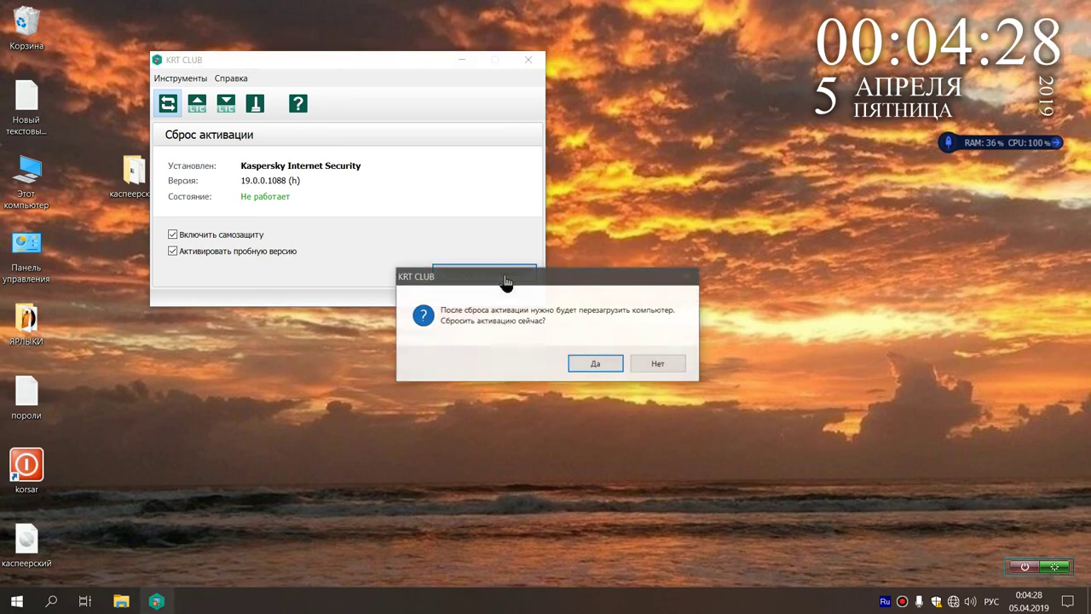
{"action": "left_click", "coordinate": [591, 370]}
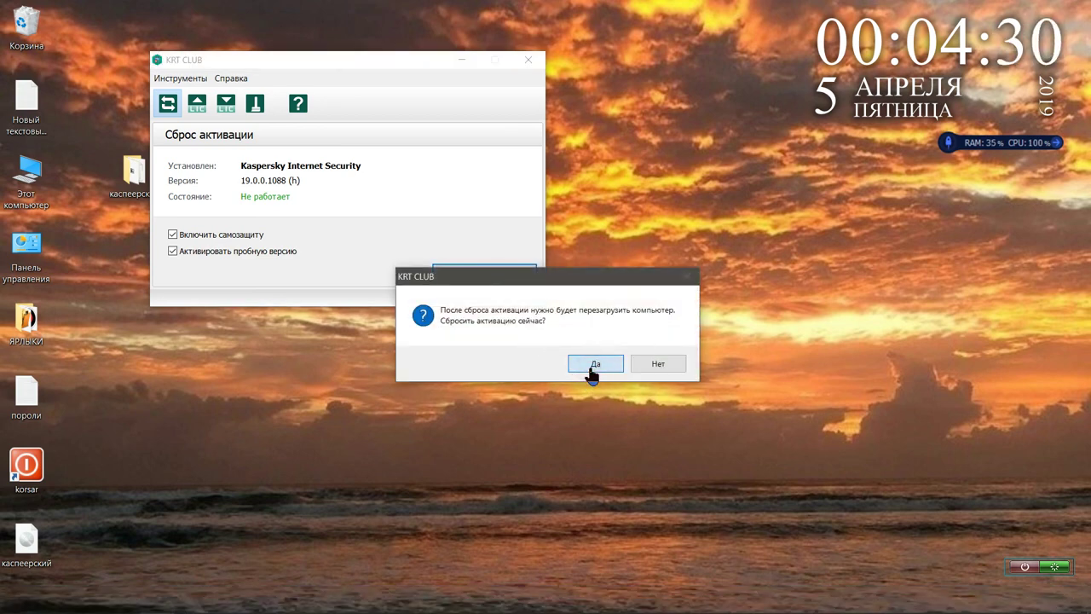